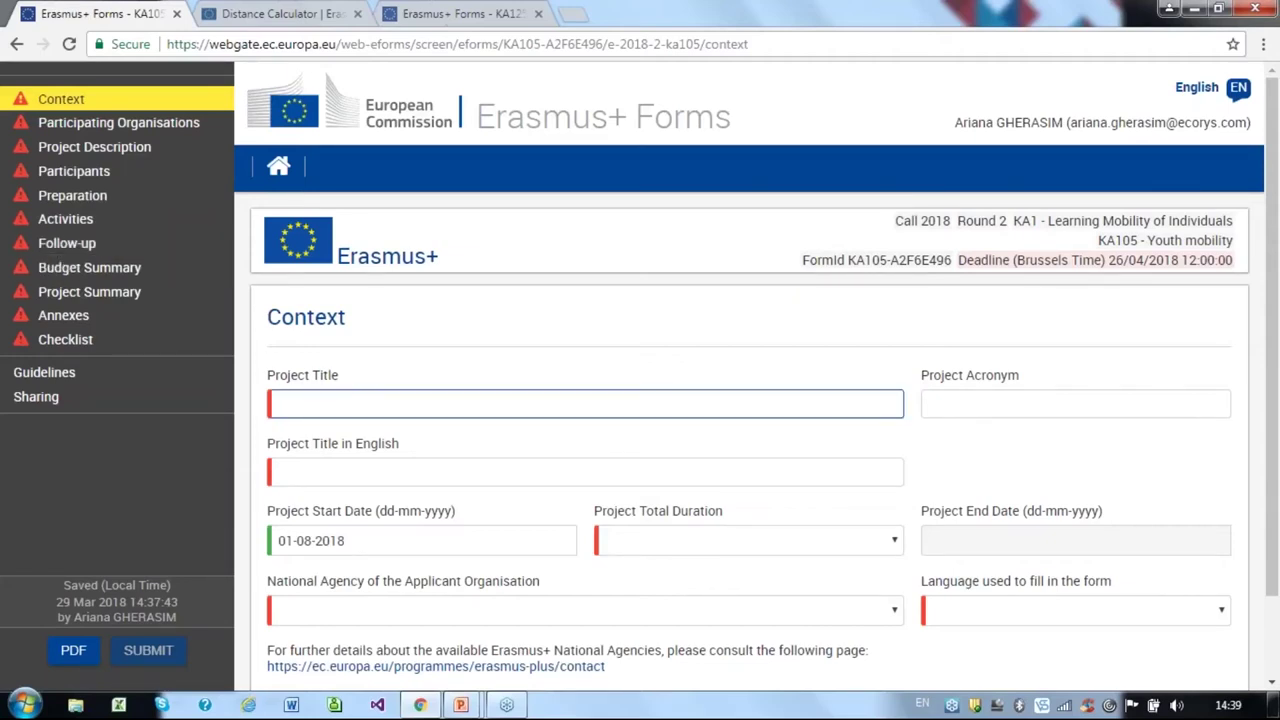
- Enter 'Title' as the project title and 'Test' as the project title in English
click(421, 482)
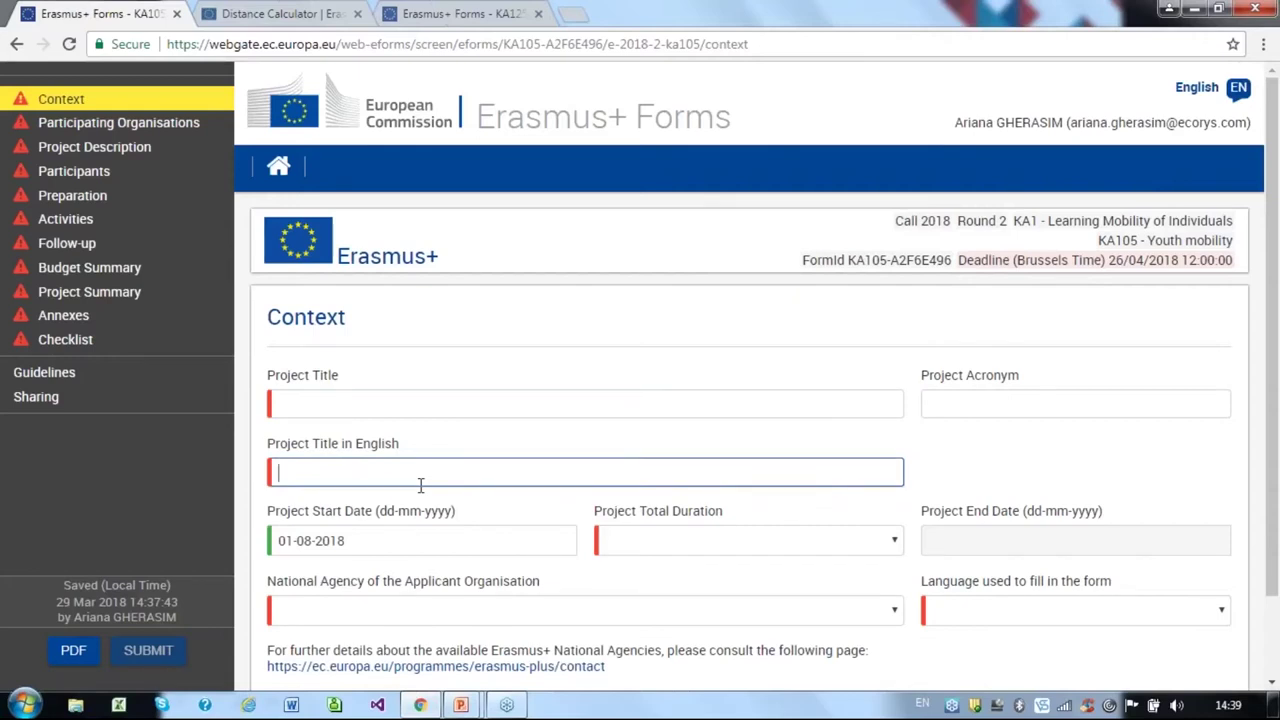
click(455, 404)
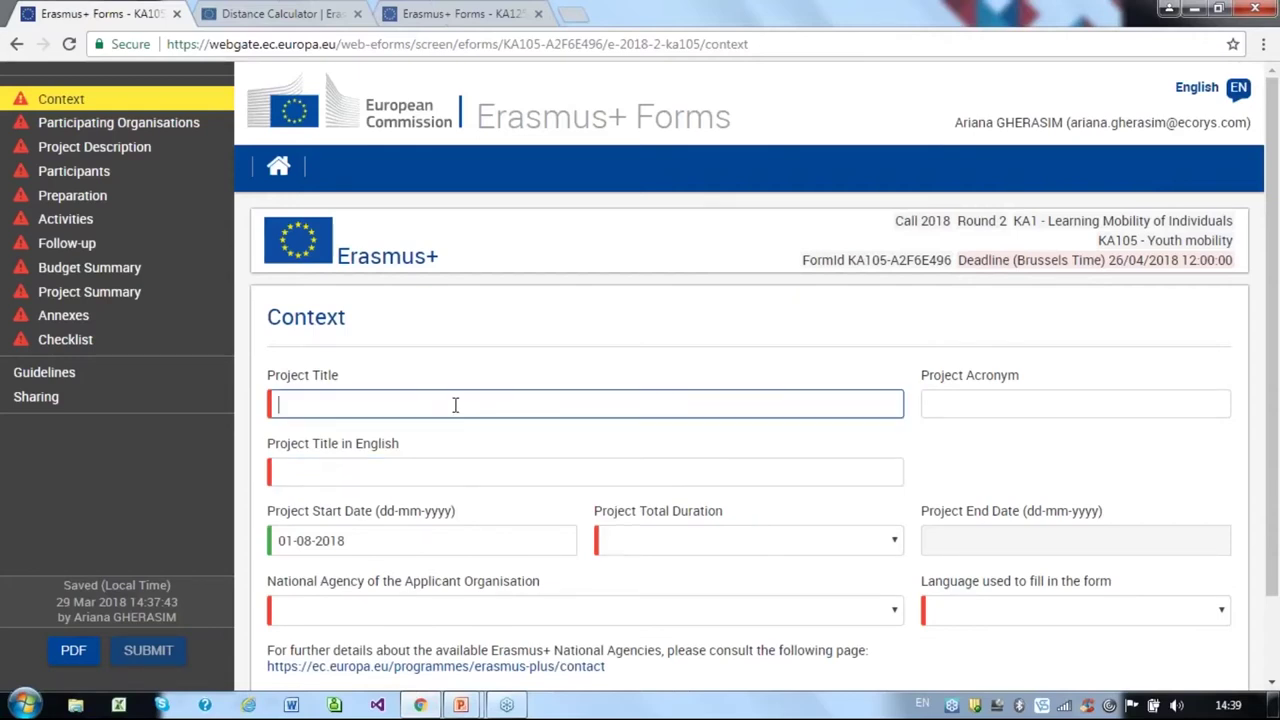
text(Title)
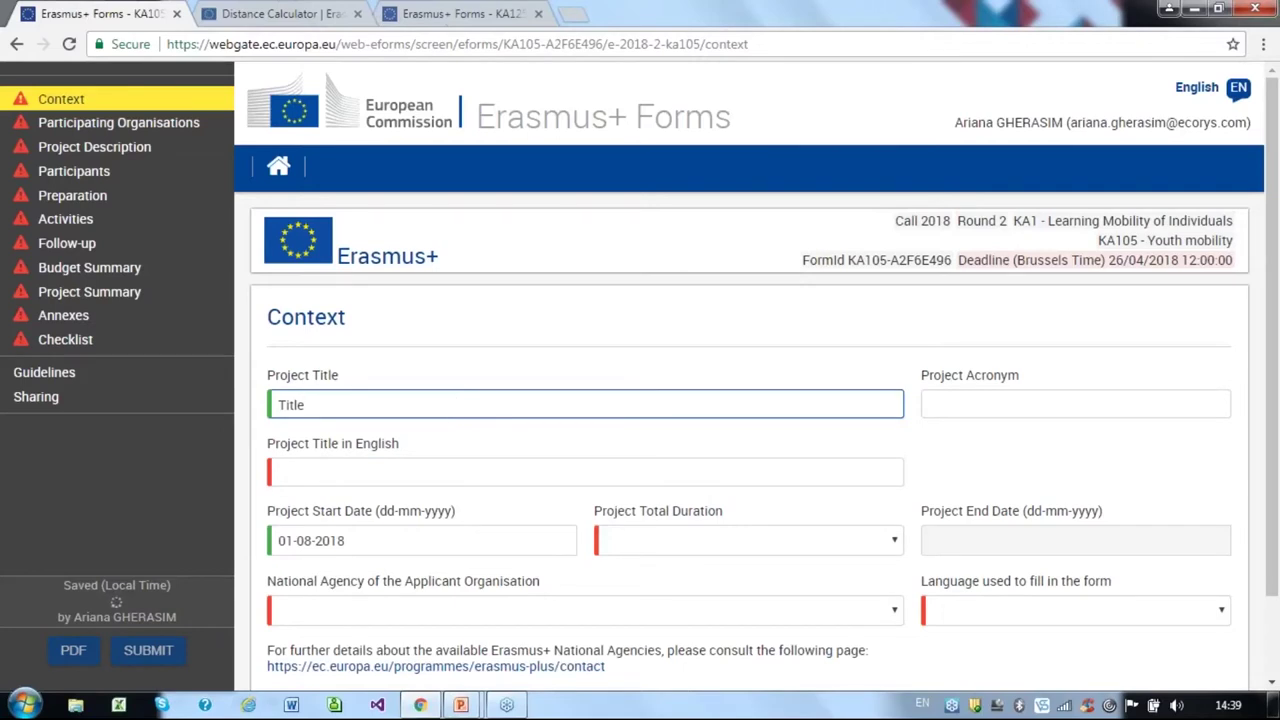
click(377, 474)
text(Test)
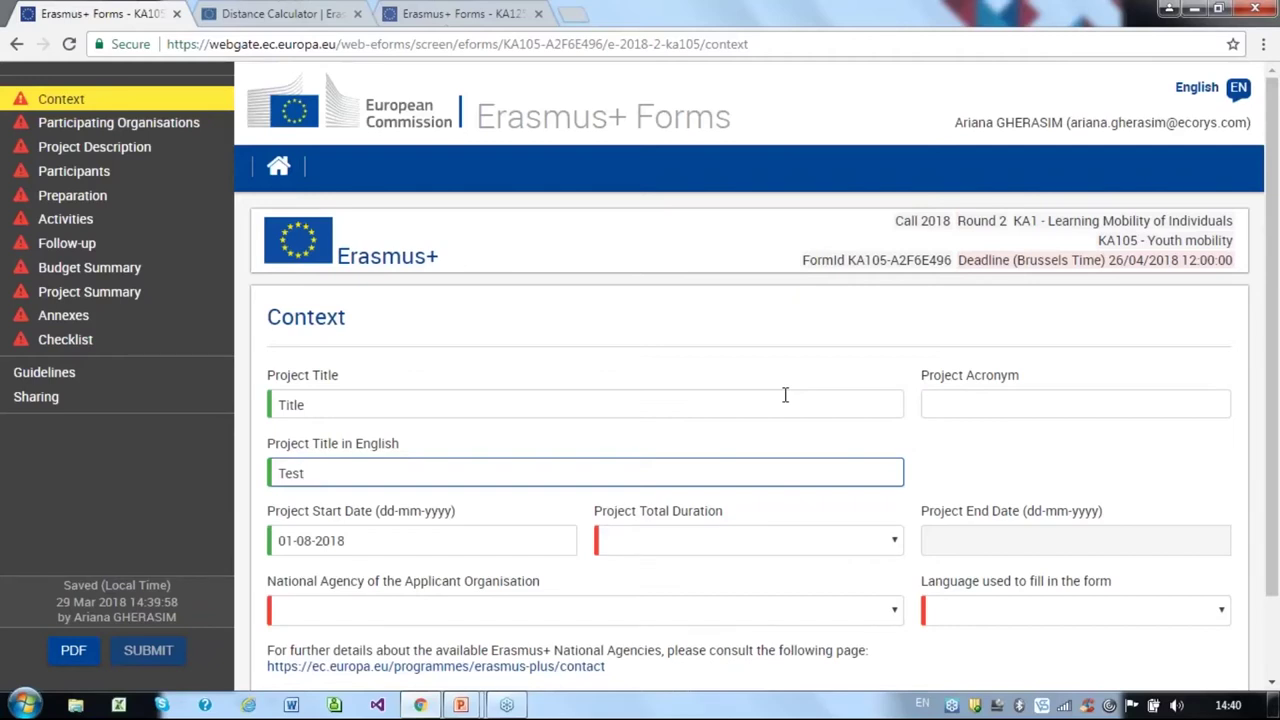
- Set the project start date to 1 September 2018 with a 12-month duration
click(523, 540)
click(479, 303)
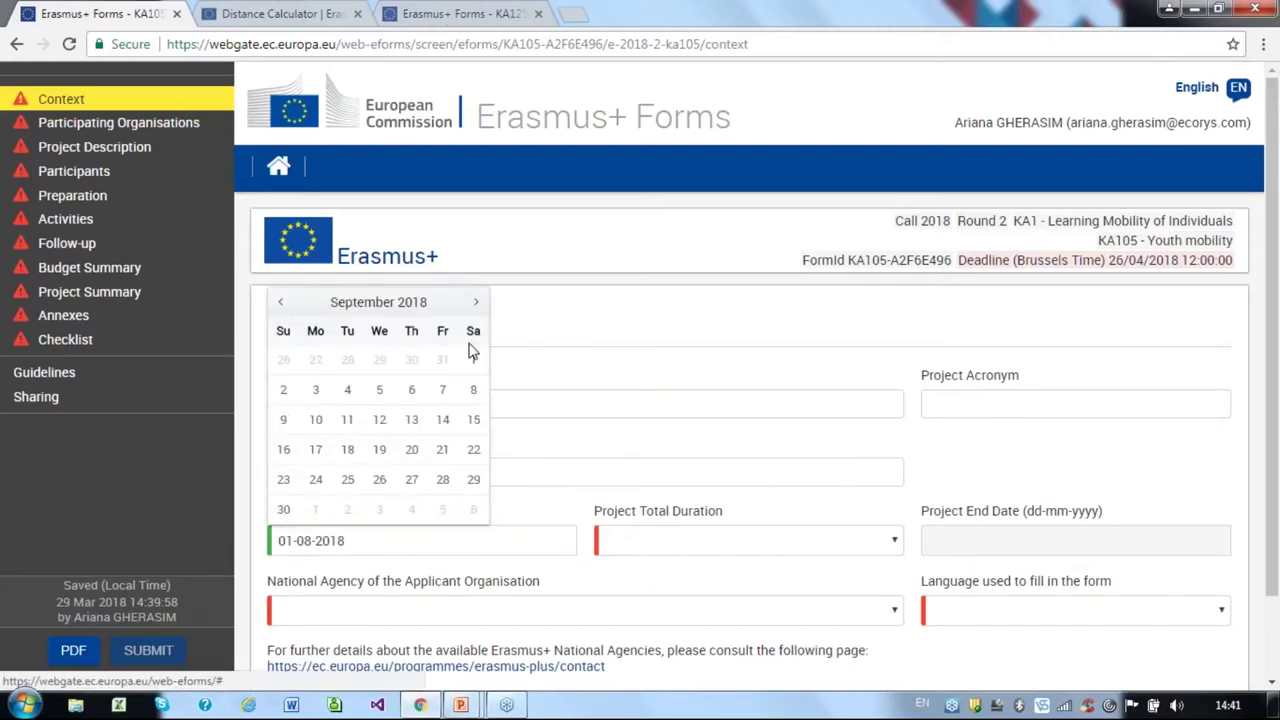
click(473, 359)
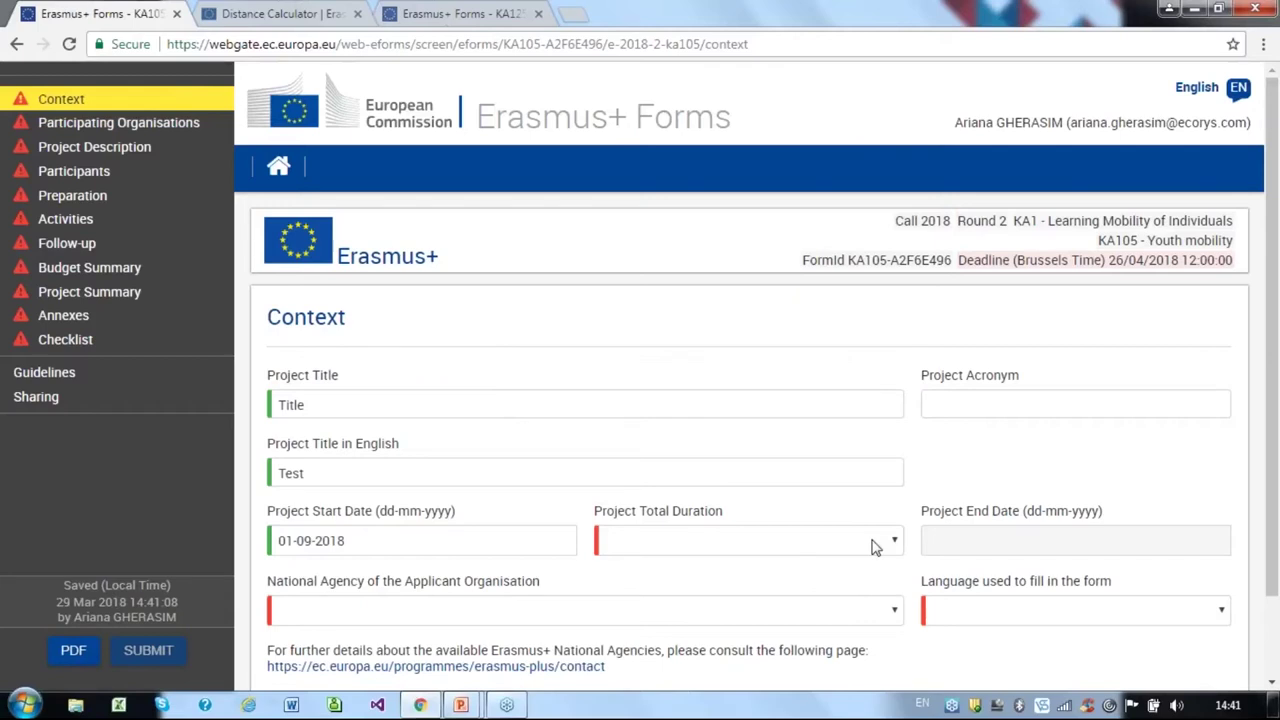
click(873, 546)
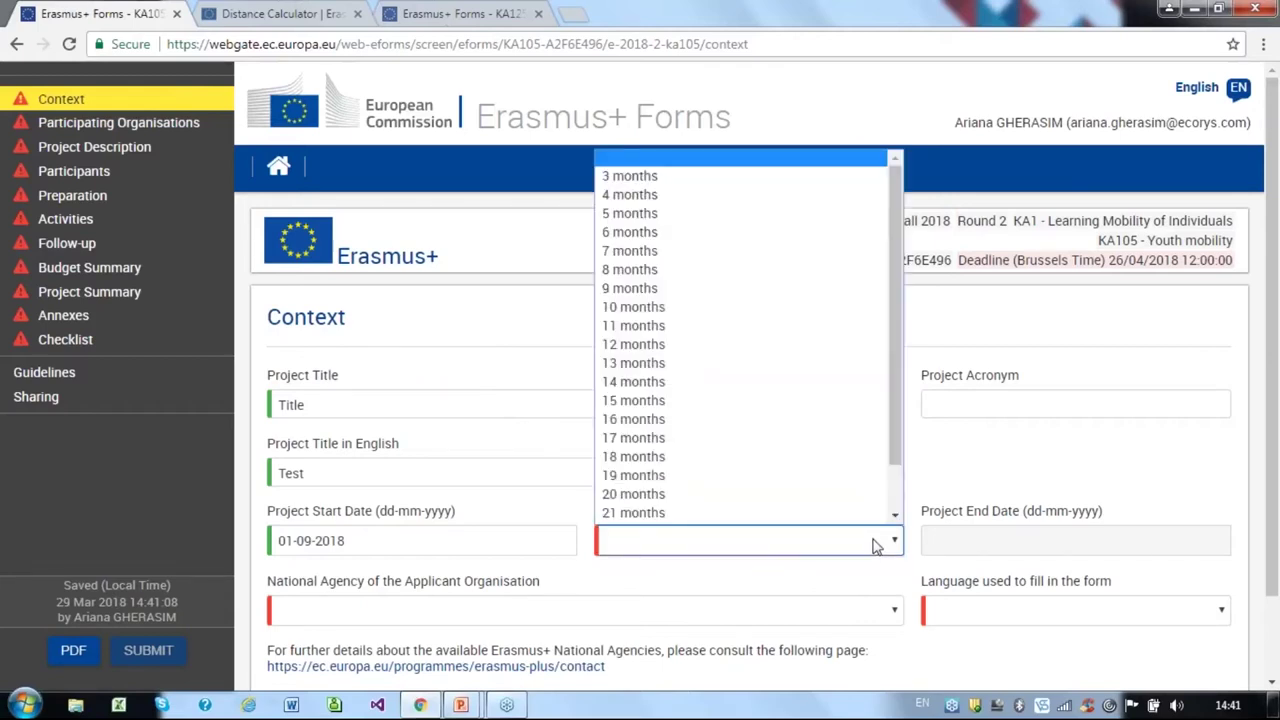
click(736, 349)
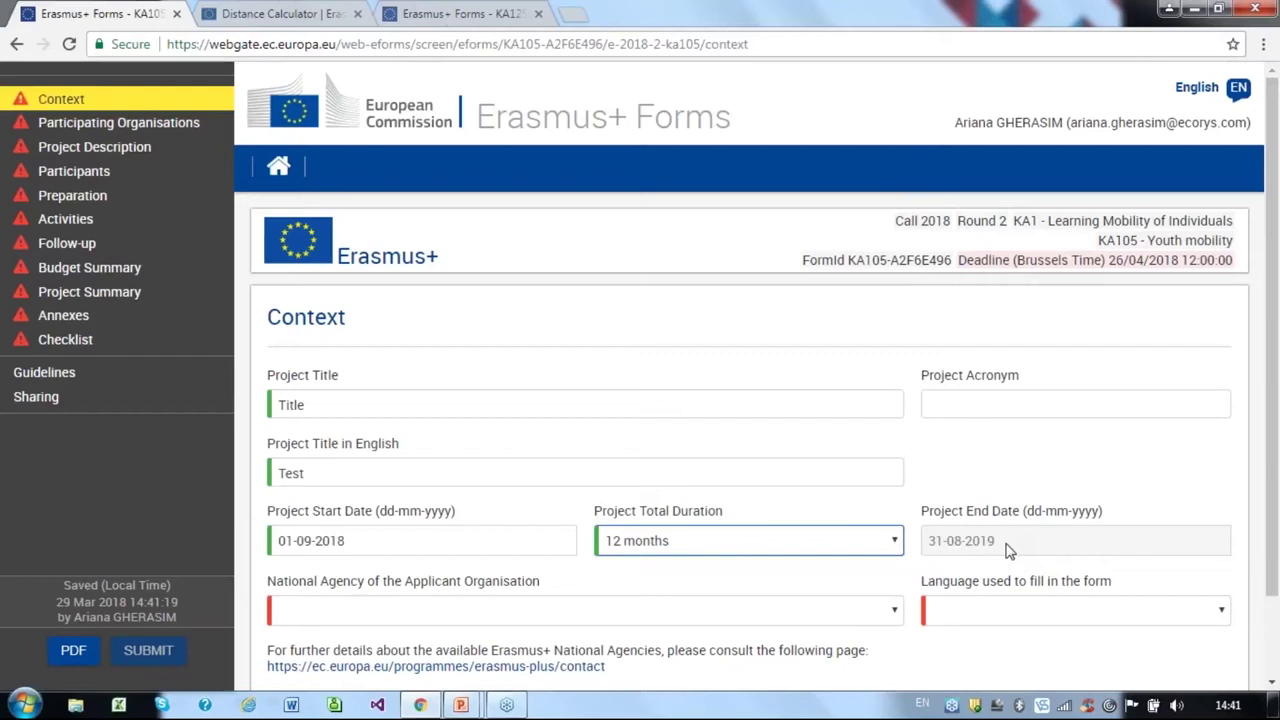
- Choose the UK01 British Council national agency and English as the form language
click(892, 612)
scroll(620, 420, down, 5)
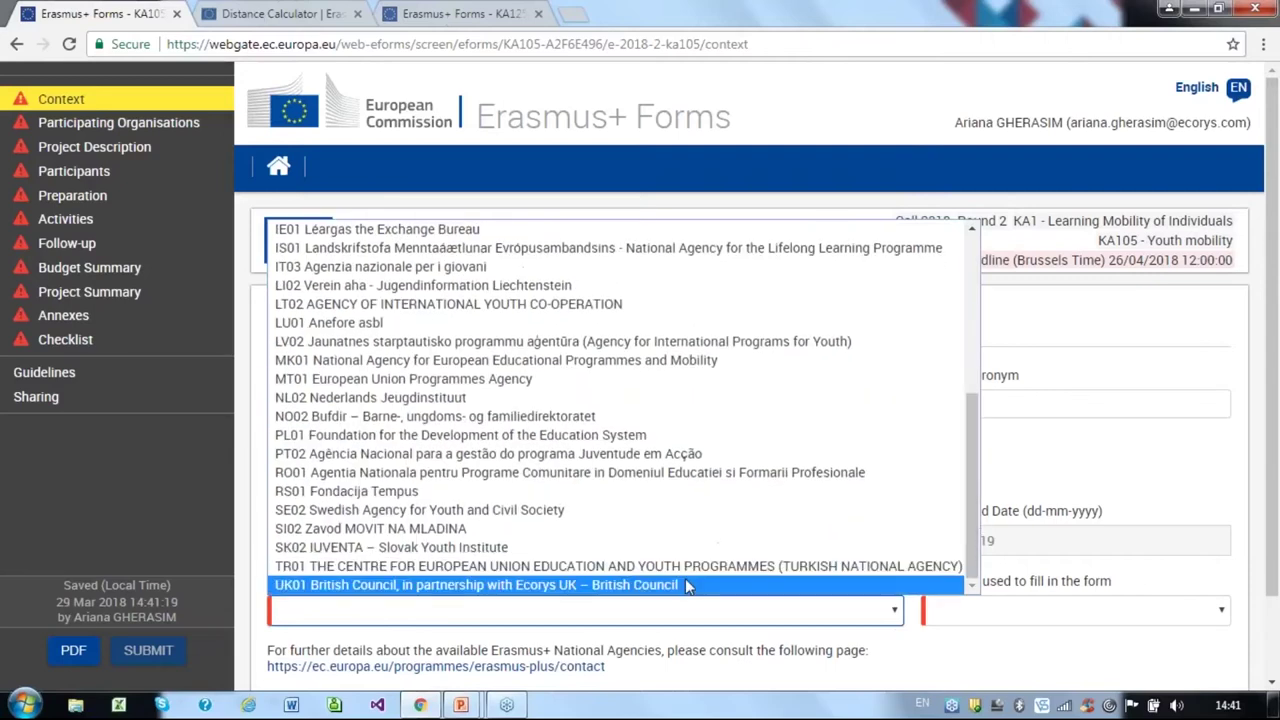
click(685, 578)
click(958, 617)
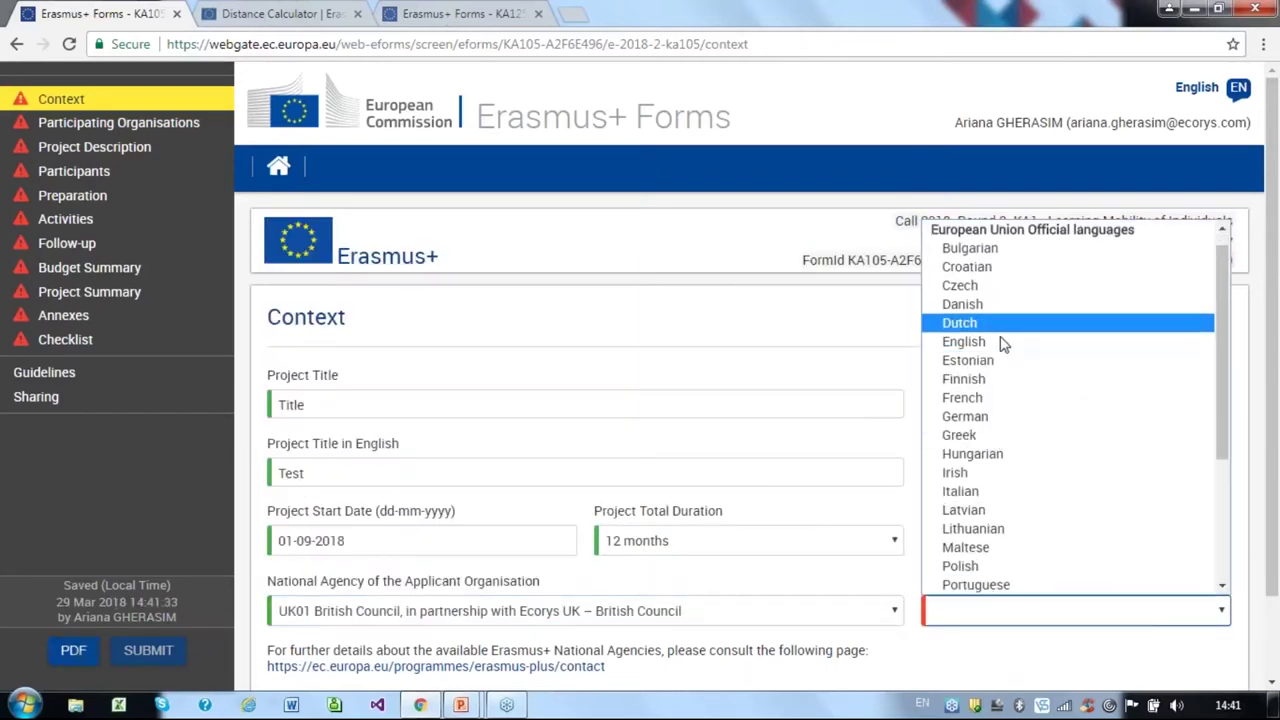
click(995, 345)
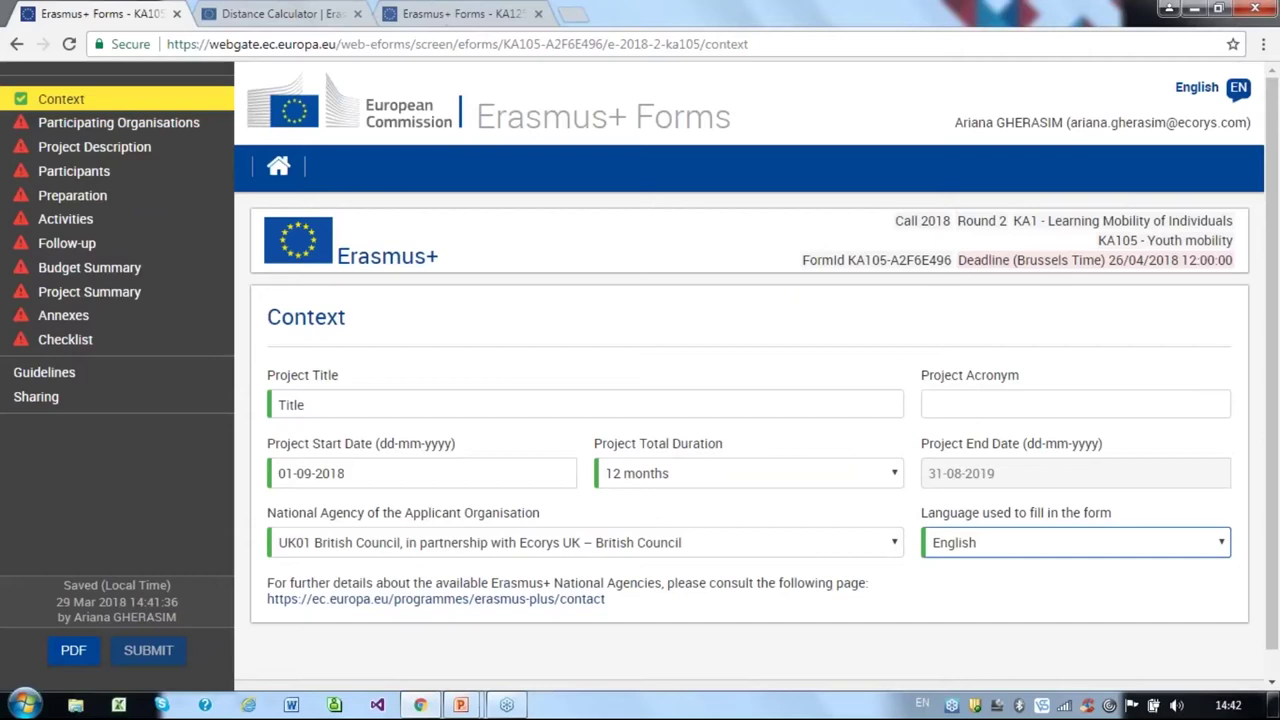
click(118, 133)
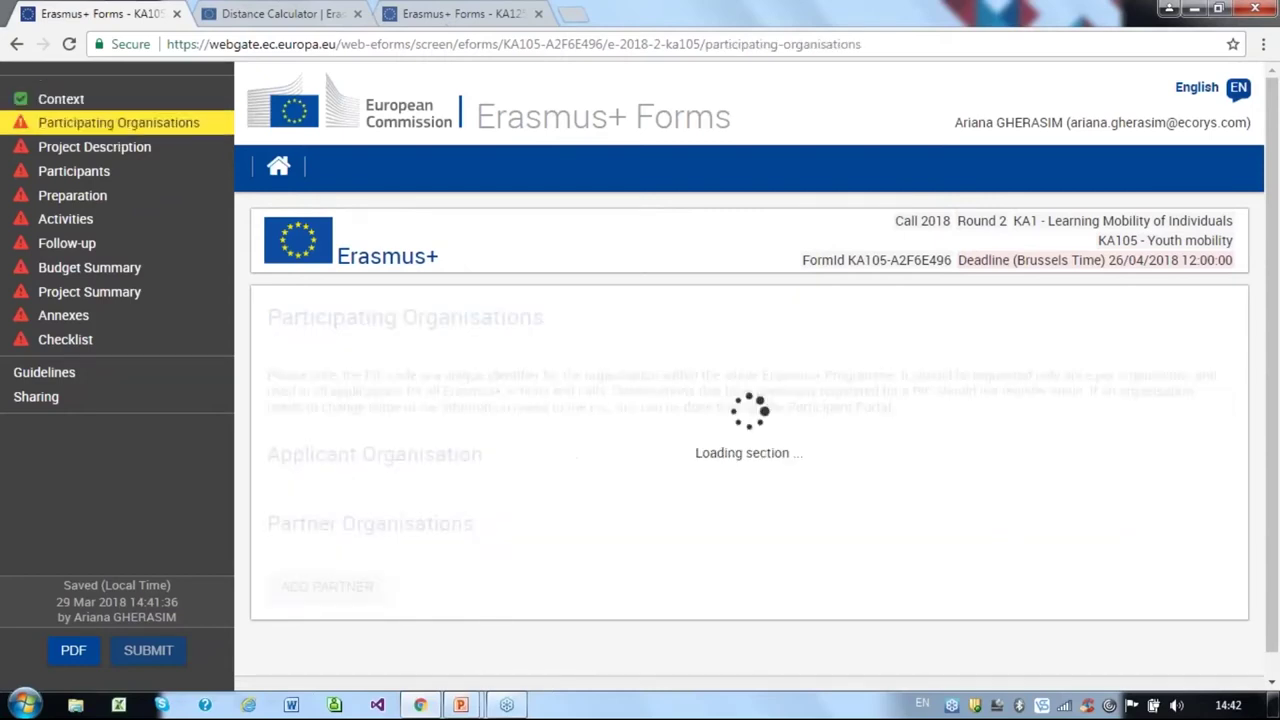
scroll(743, 537, down, 3)
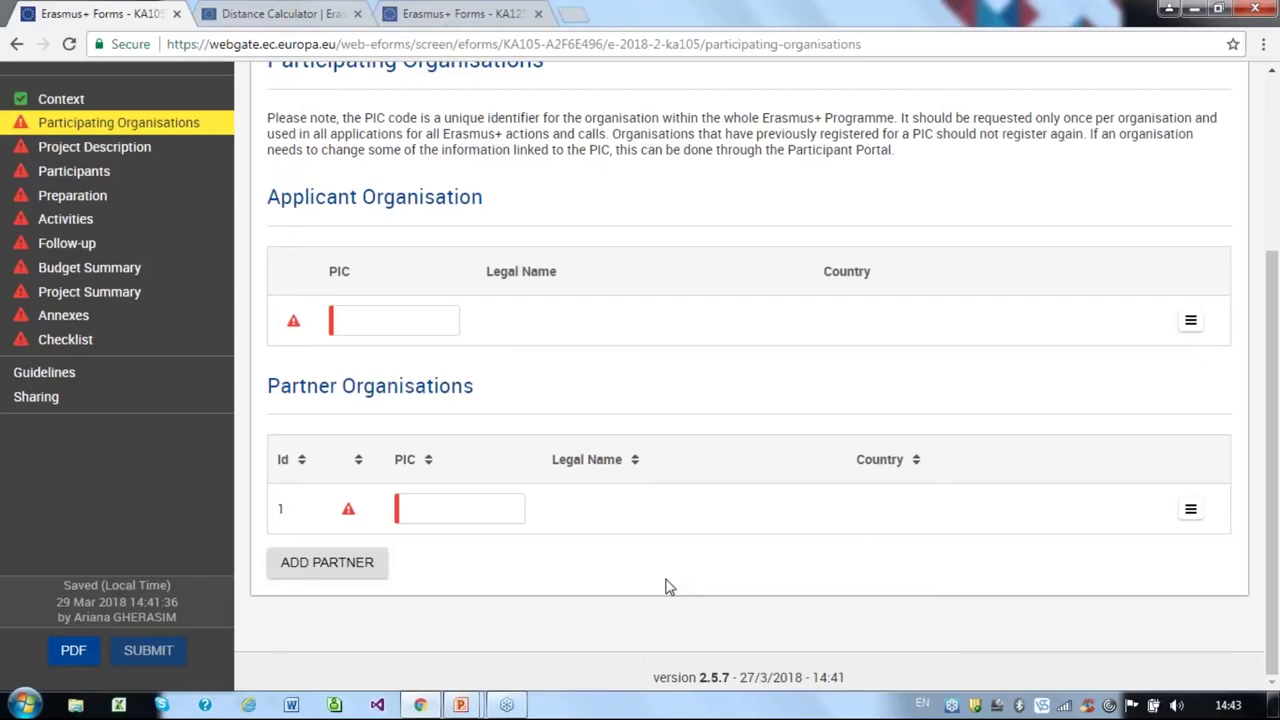
click(386, 556)
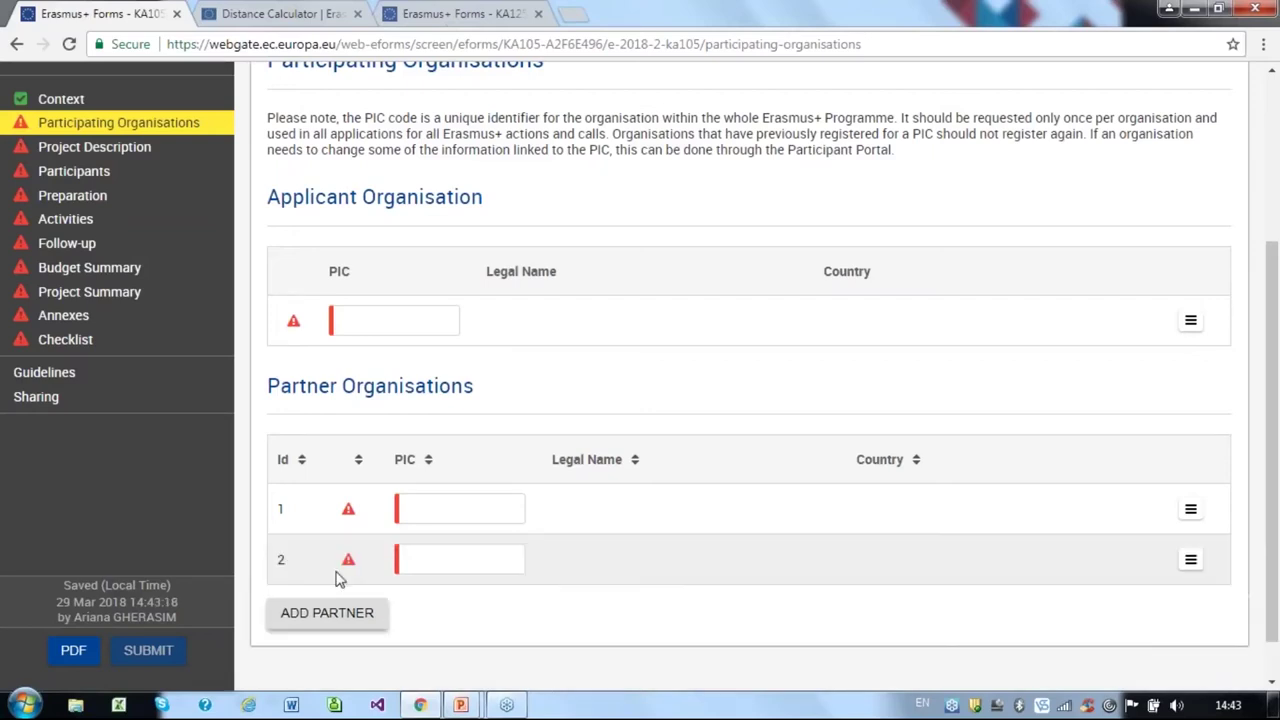
click(322, 620)
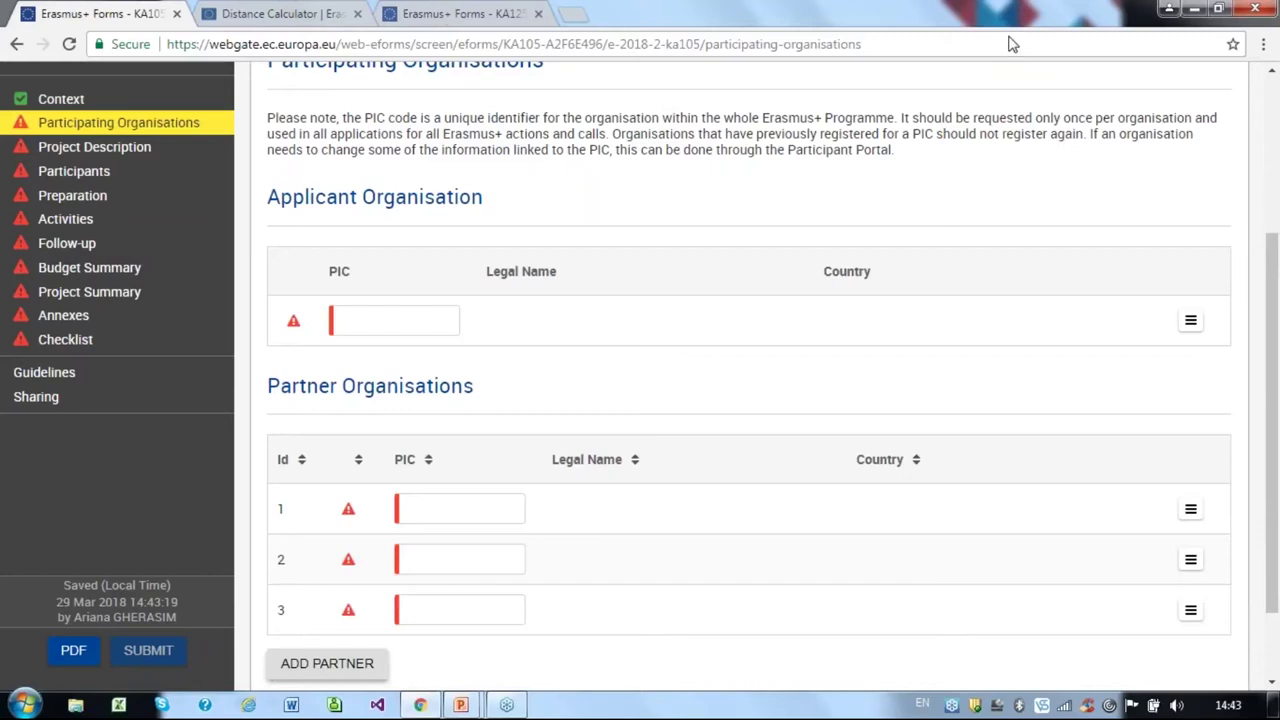
click(1190, 610)
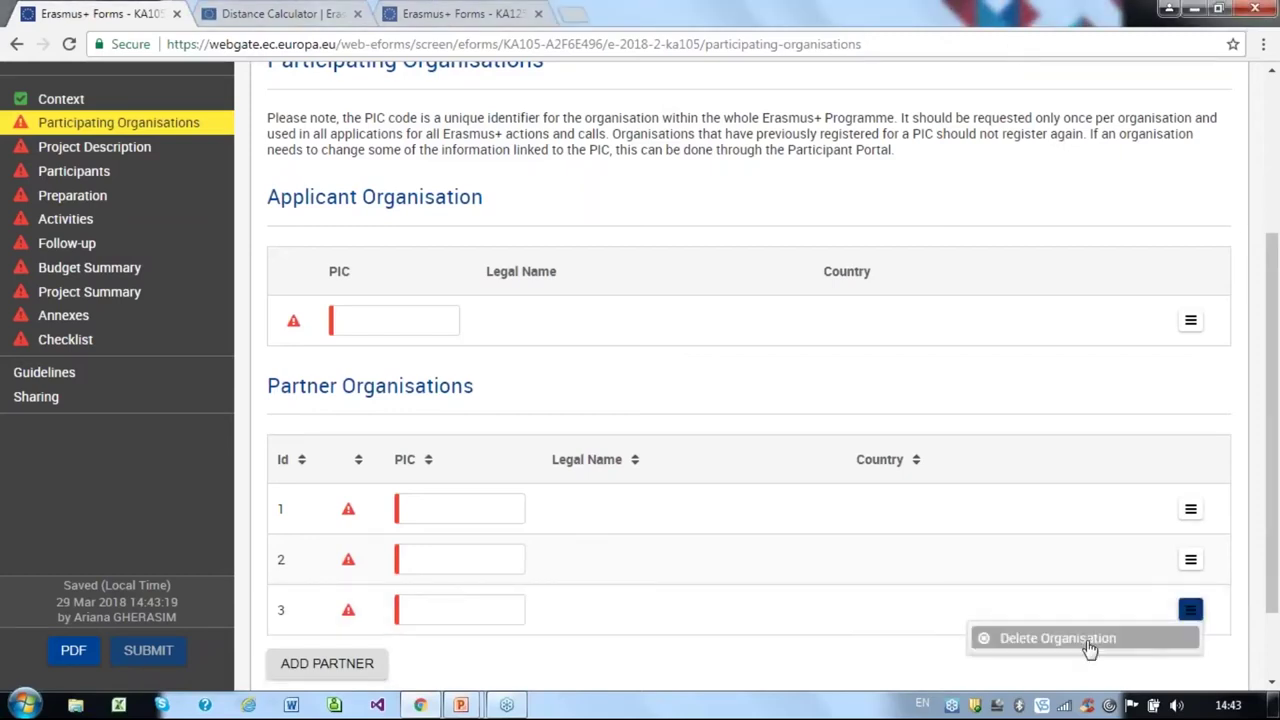
click(1086, 645)
click(1190, 559)
click(1071, 600)
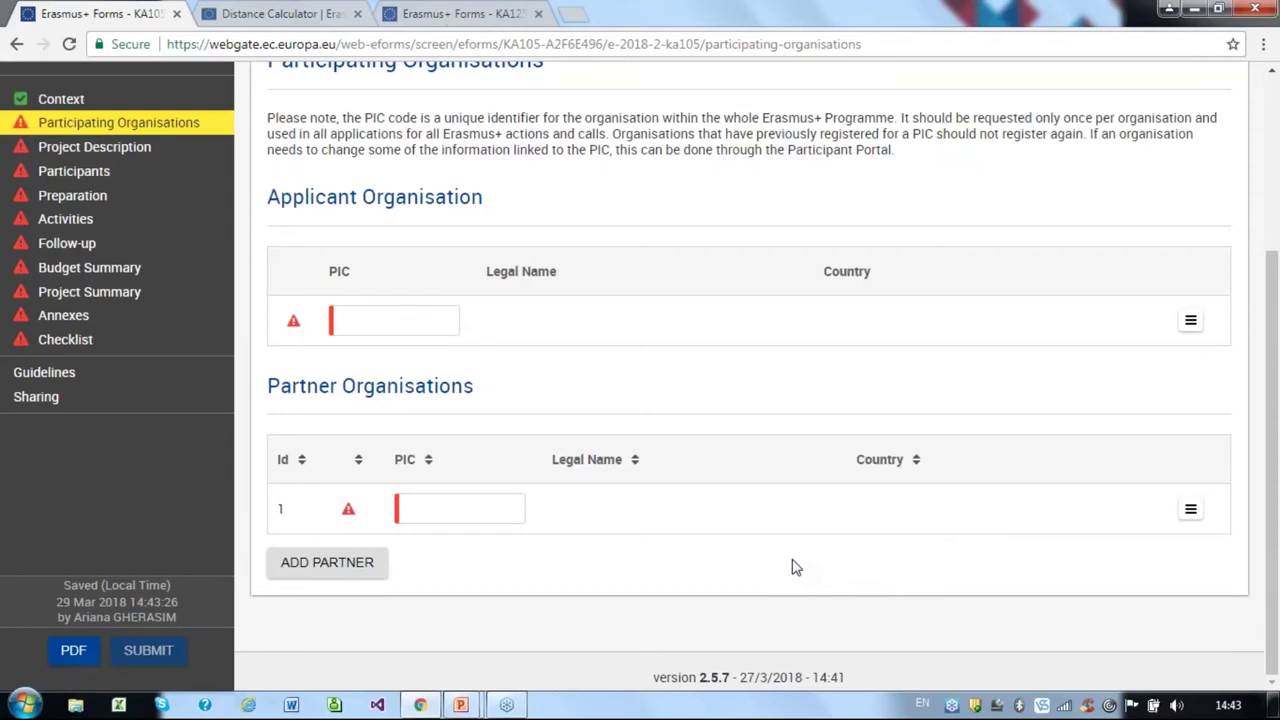
- Enter the applicant's PIC code so My Organisation, United Kingdom, loads automatically
click(424, 327)
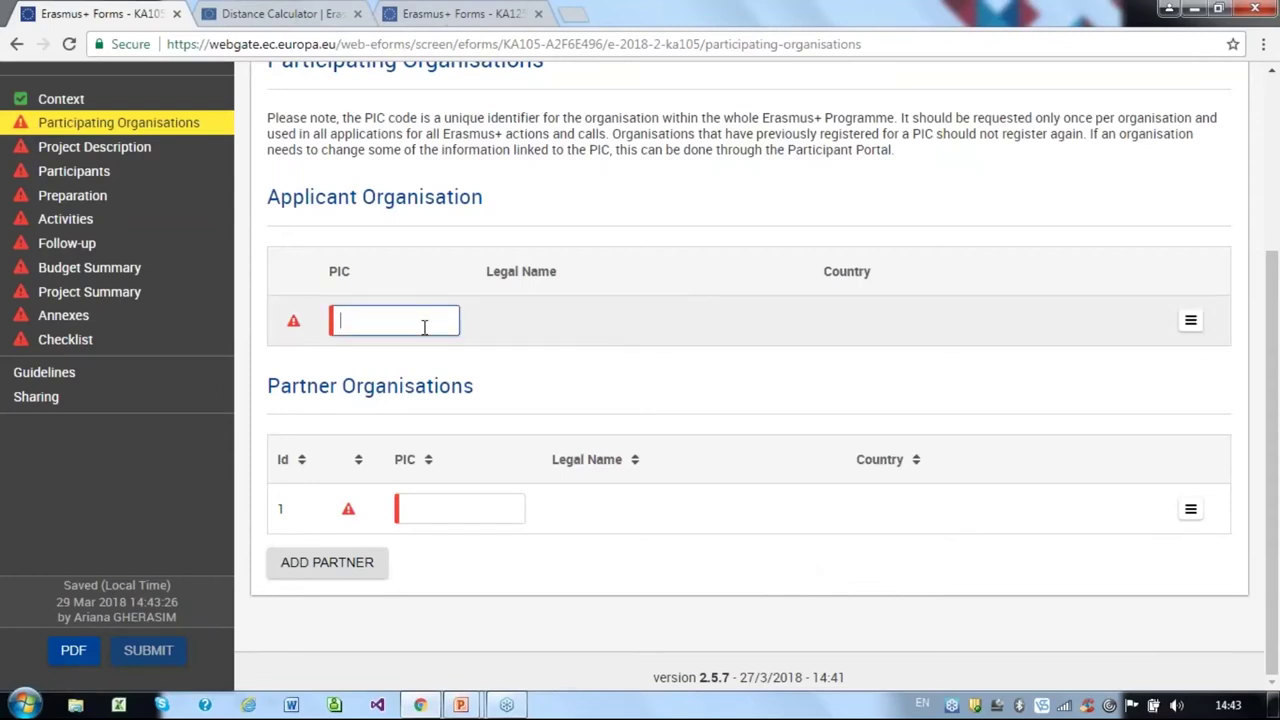
text(9343)
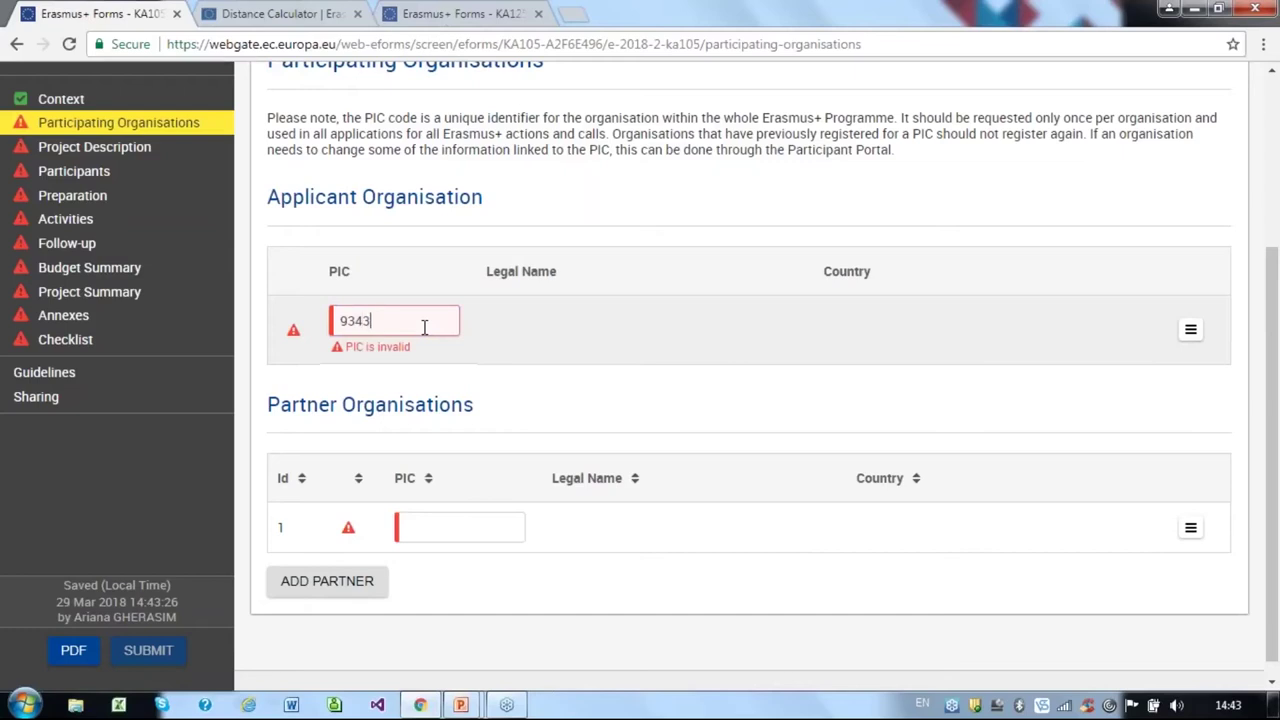
text(4847)
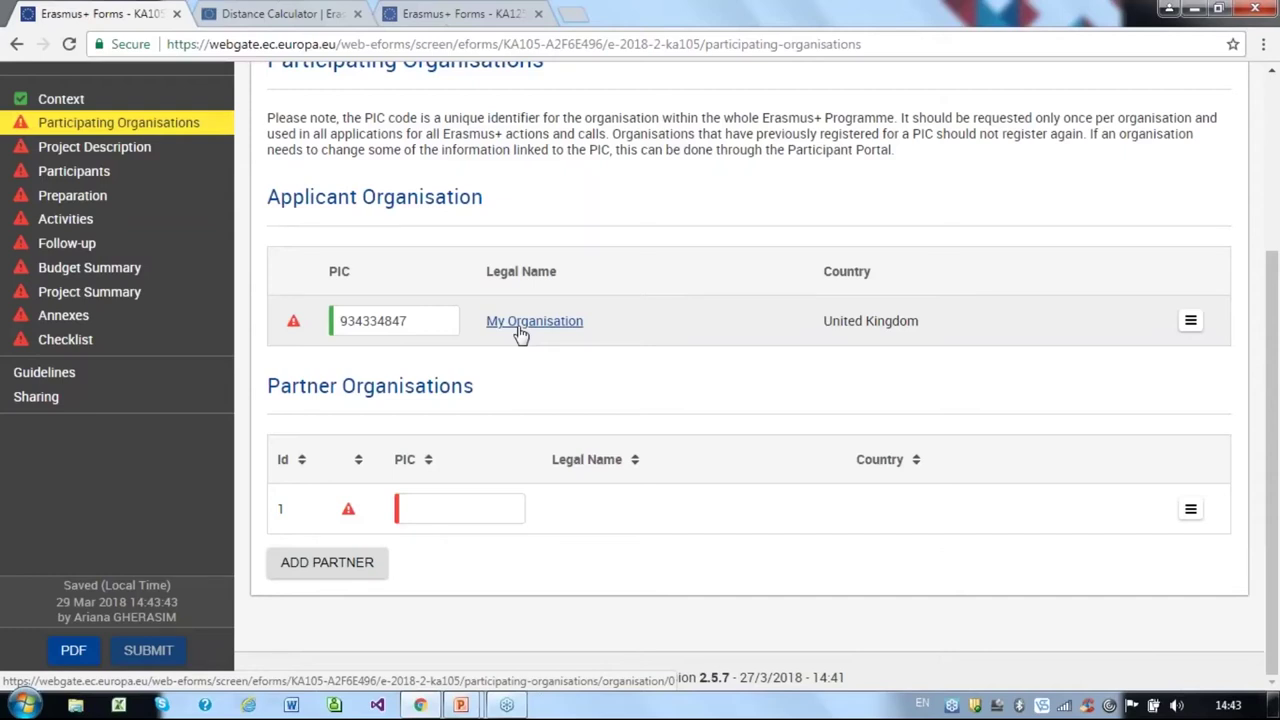
click(1190, 321)
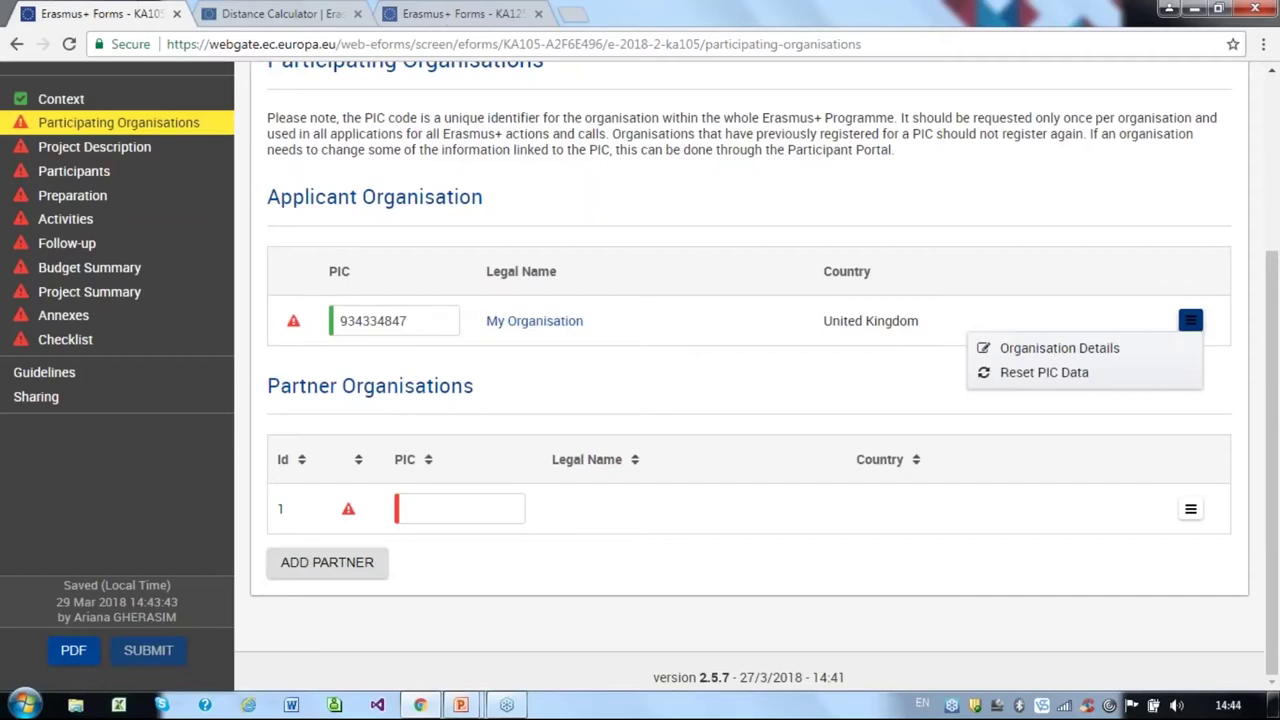
- Review the applicant organisation's full details page
click(1090, 352)
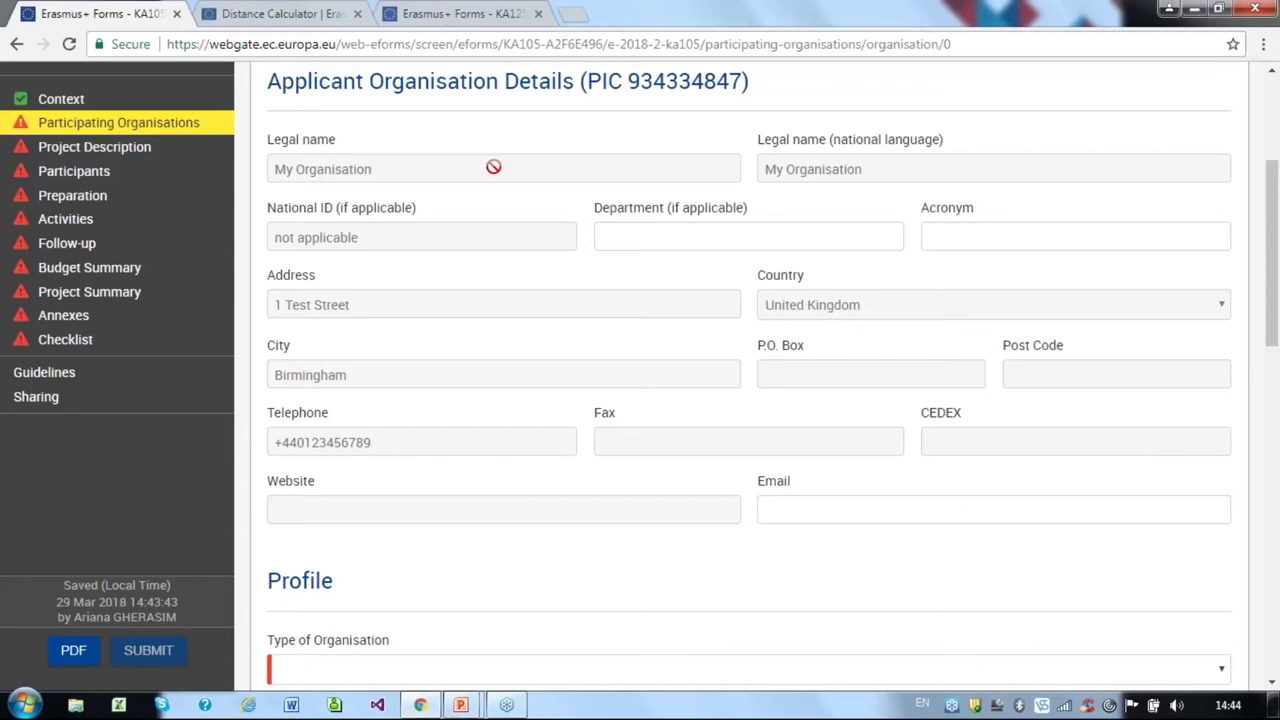
scroll(493, 167, up, 3)
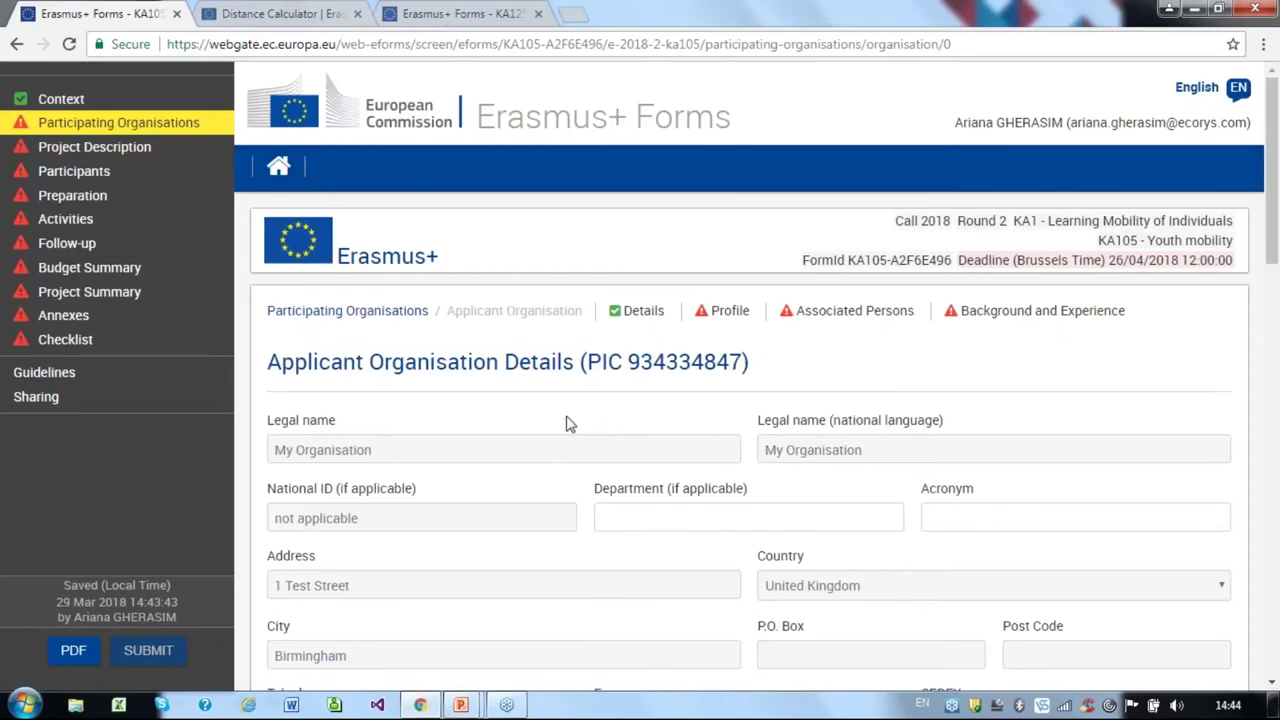
scroll(566, 423, down, 1)
- Return to Participating Organisations and reset the applicant's PIC data
click(362, 222)
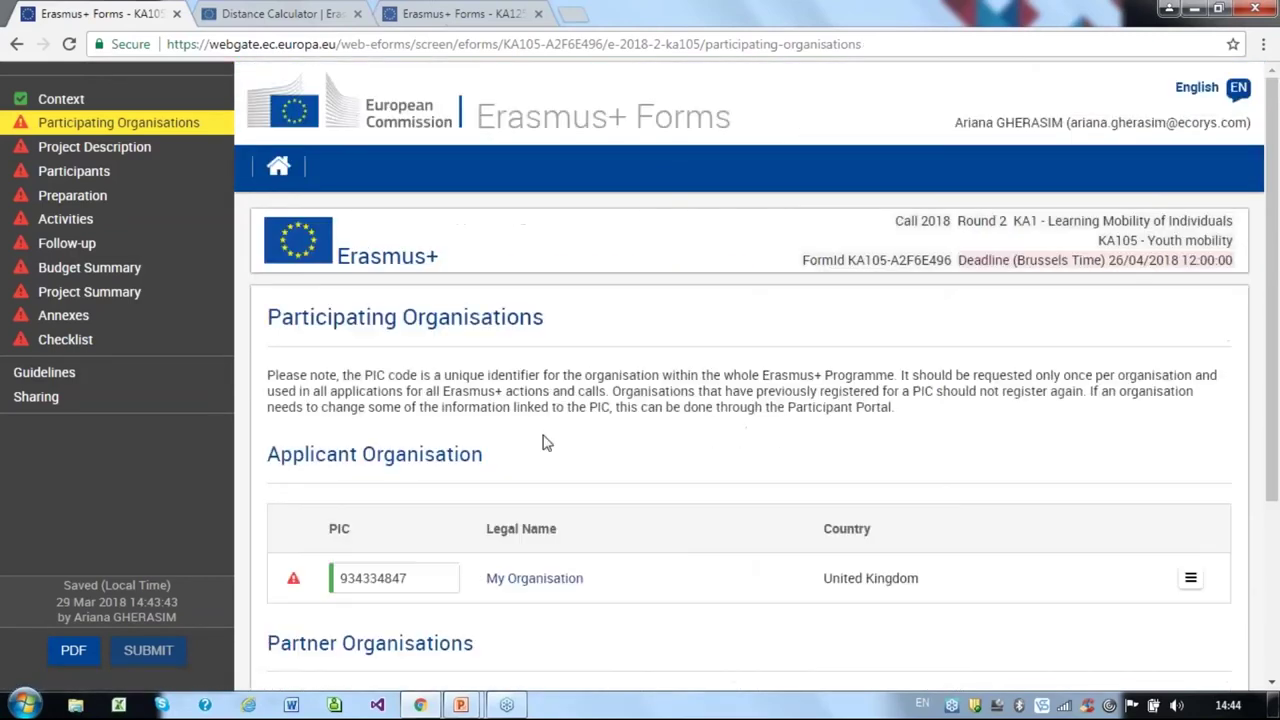
click(1190, 484)
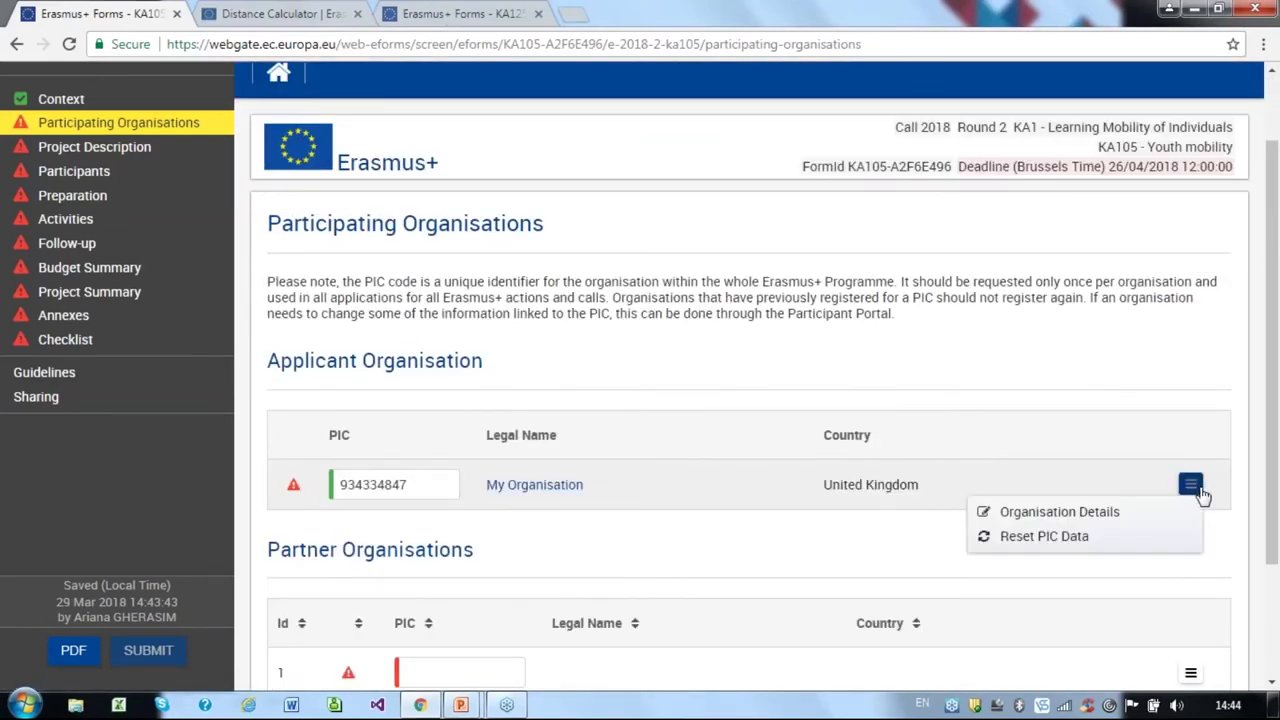
click(1044, 540)
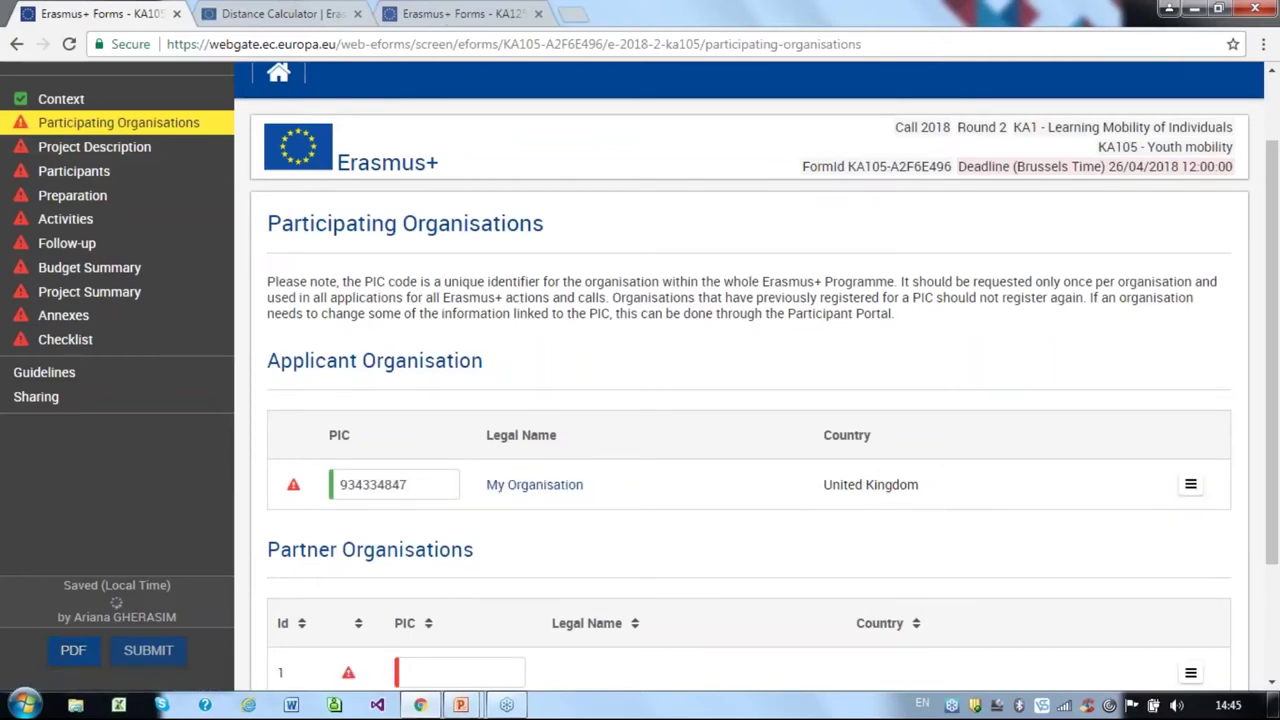
- Reopen the applicant organisation details, leaving the regional/national public body question unanswered
click(565, 486)
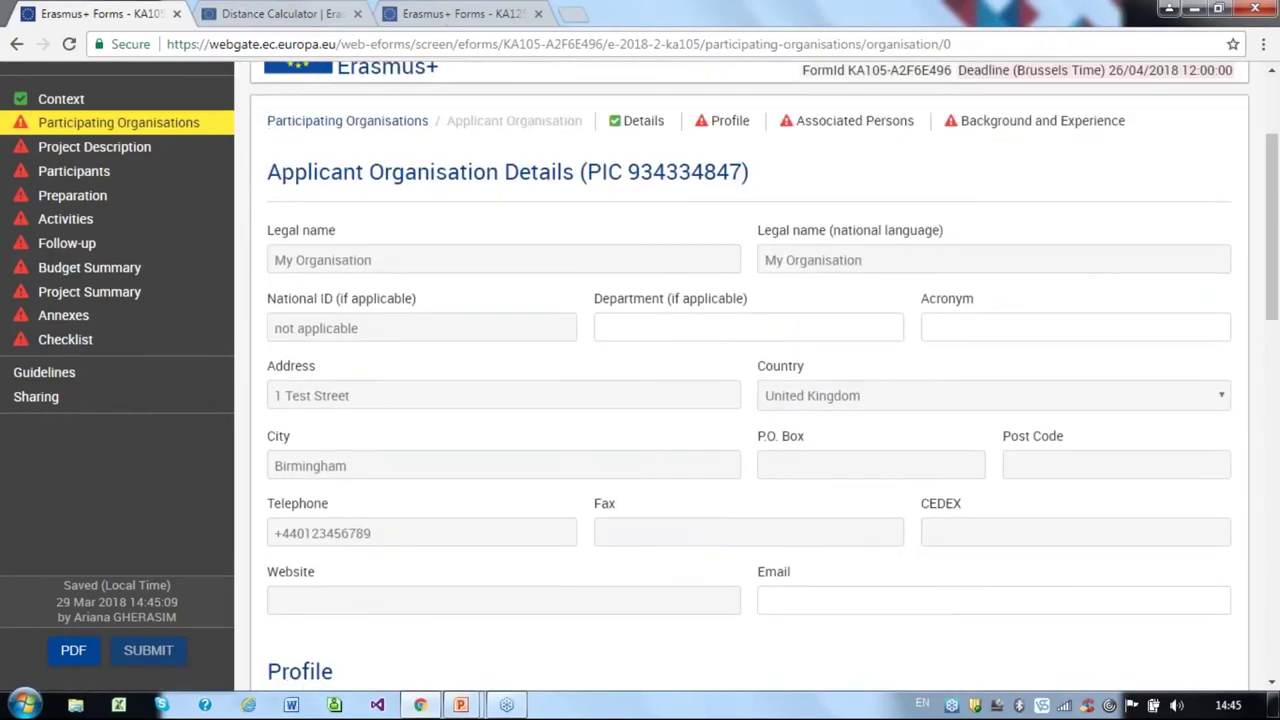
scroll(843, 539, down, 5)
scroll(749, 376, down, 2)
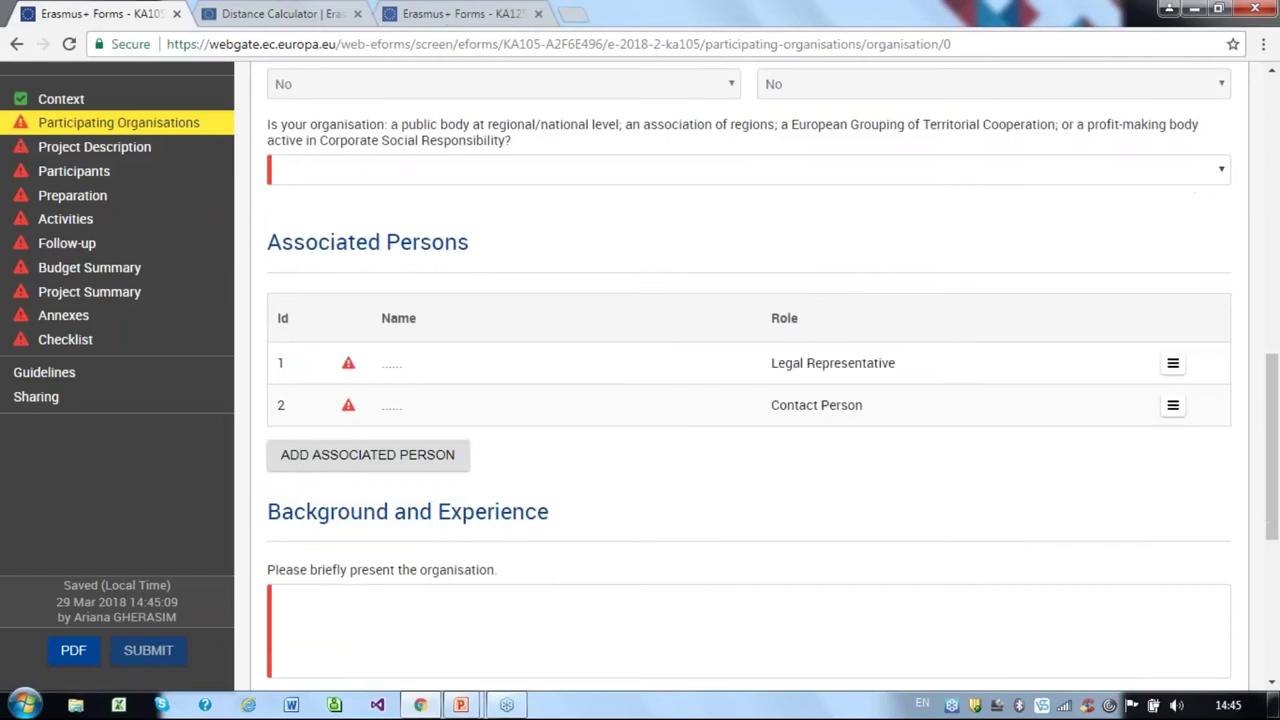
scroll(749, 376, down, 4)
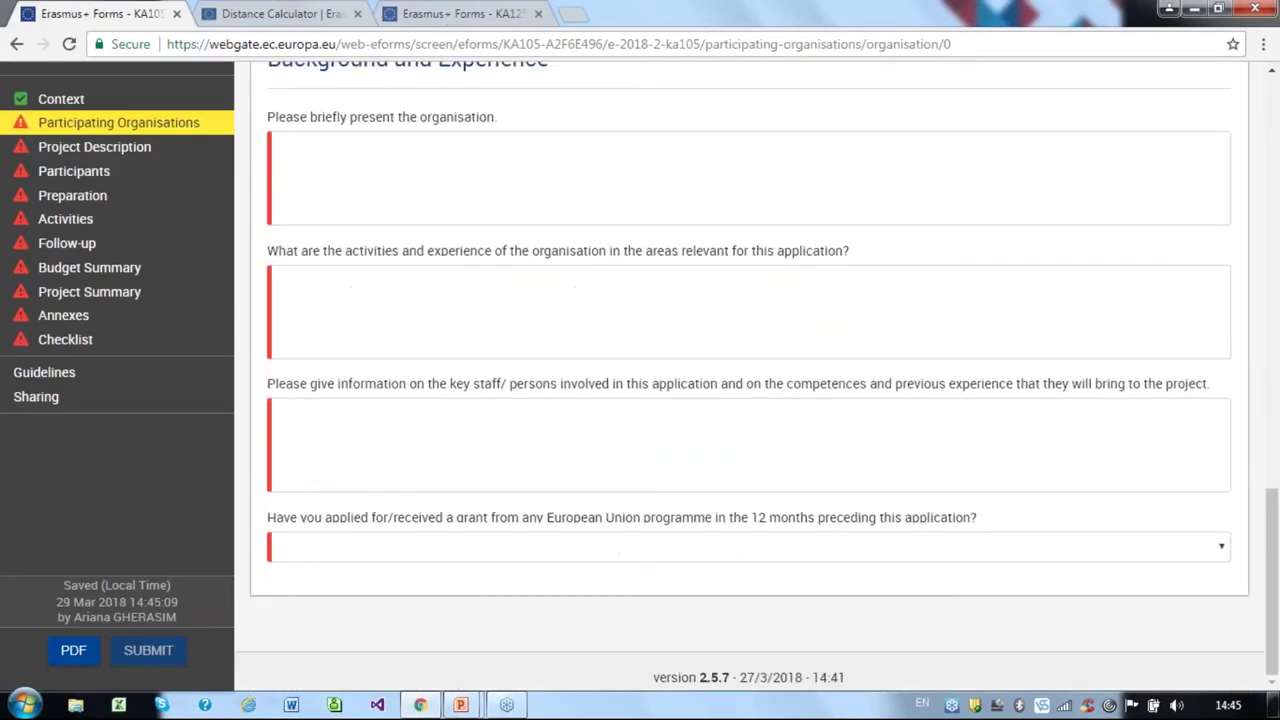
scroll(795, 608, up, 9)
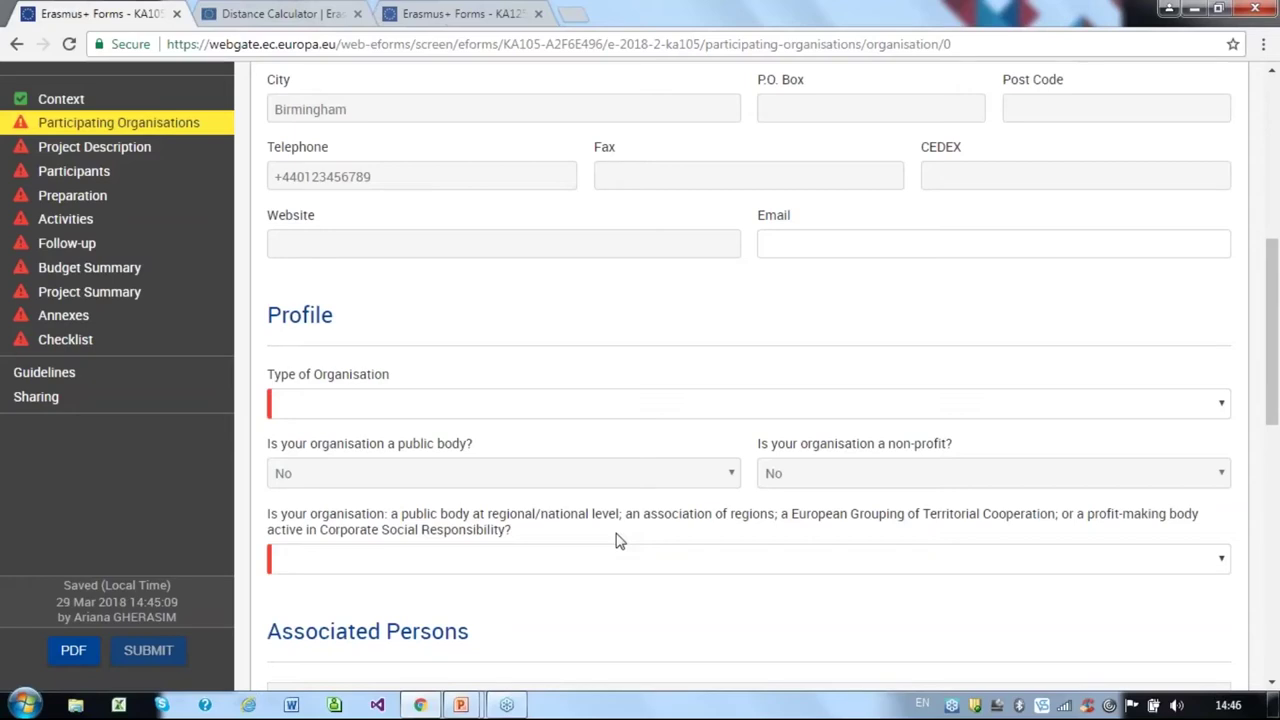
click(1222, 562)
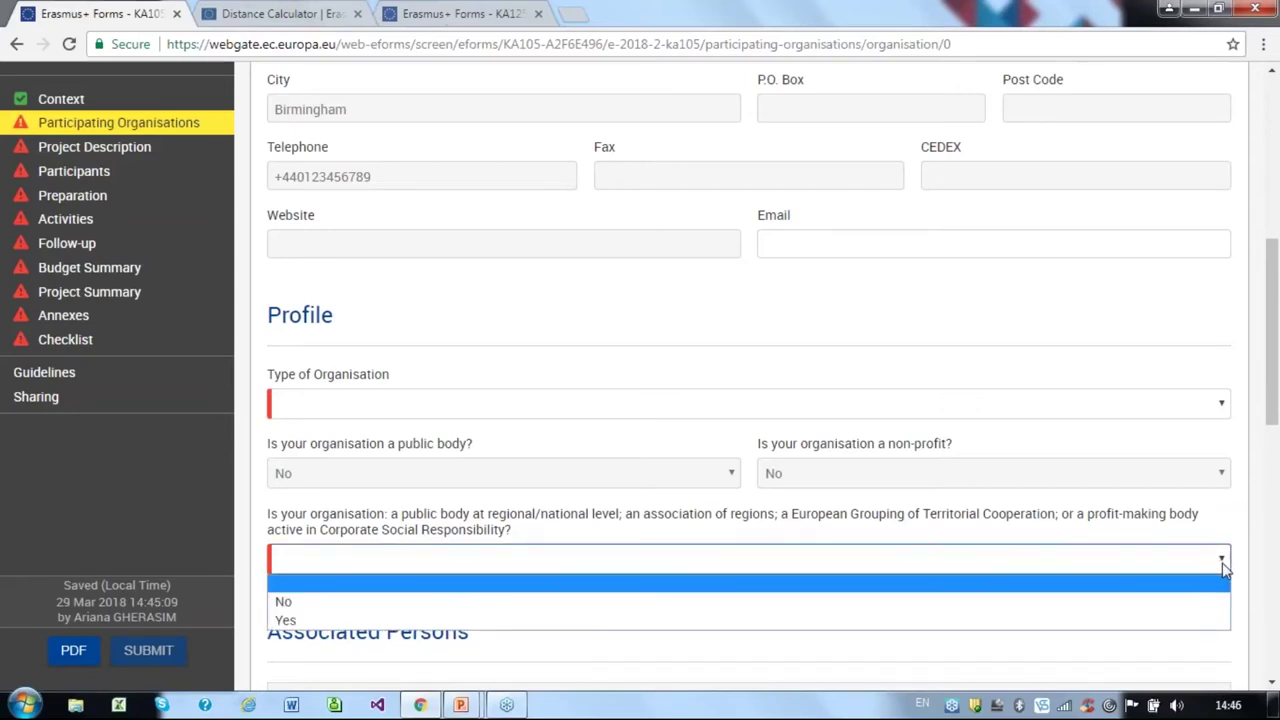
click(1222, 562)
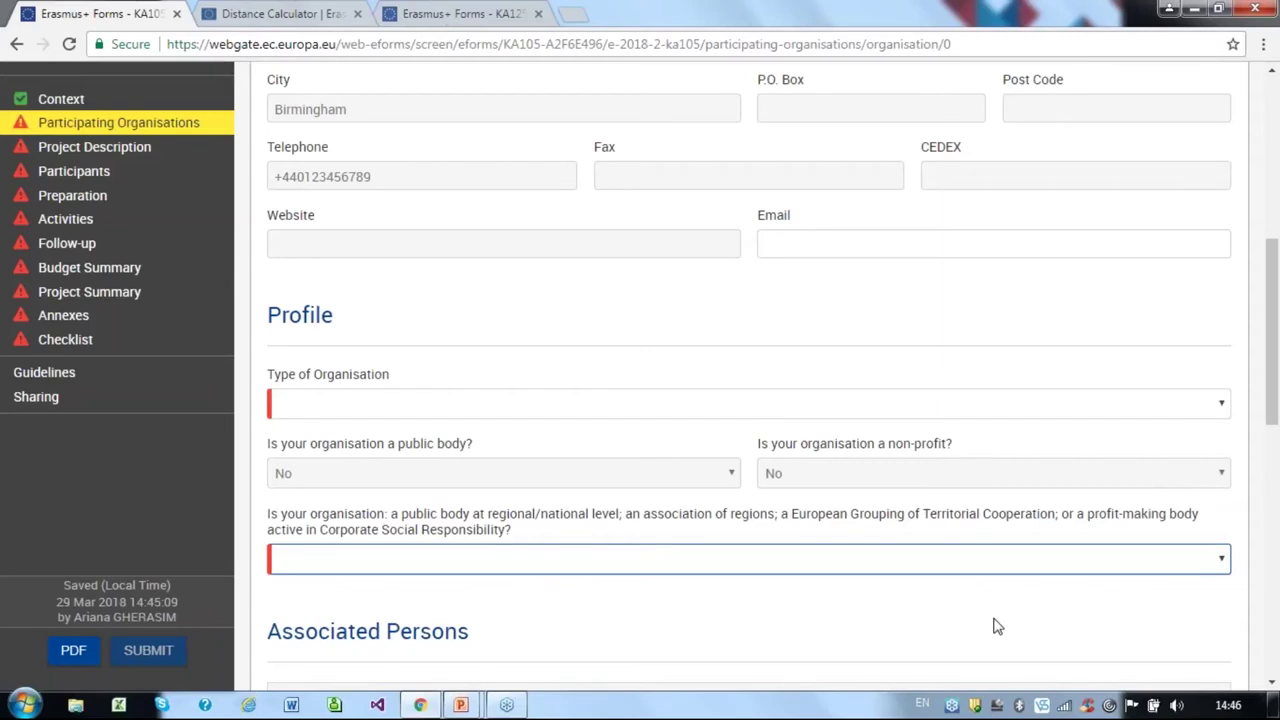
- Find the Legal Representative under Associated Persons and check its options menu
scroll(994, 623, down, 4)
scroll(997, 626, down, 1)
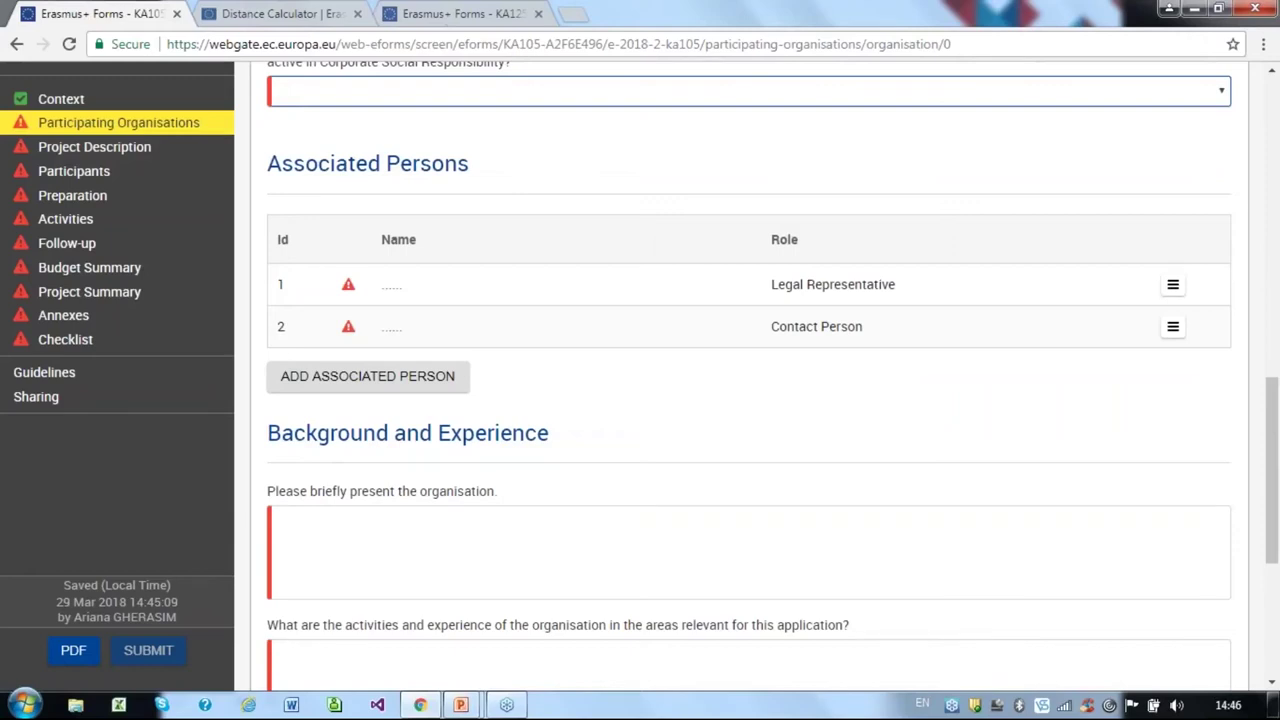
click(1173, 286)
click(920, 401)
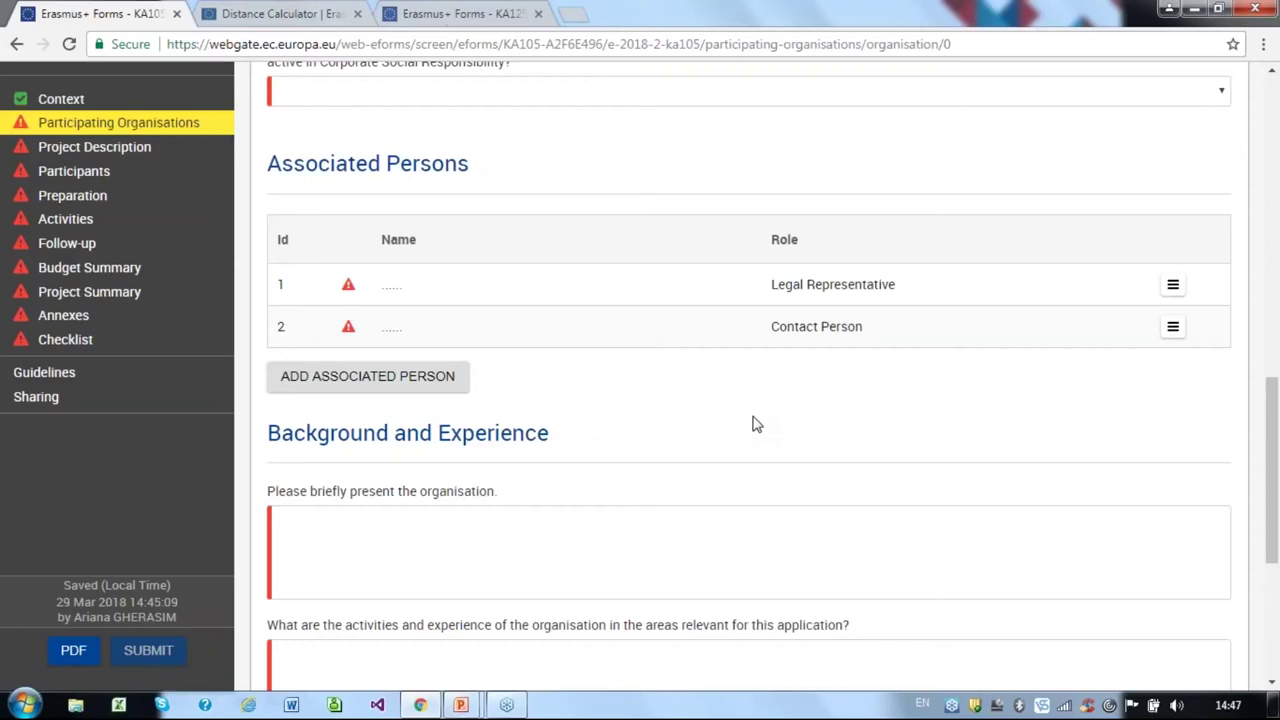
- Give the legal representative the organisation's address, 1 Test Street, Birmingham
click(1173, 284)
click(1063, 320)
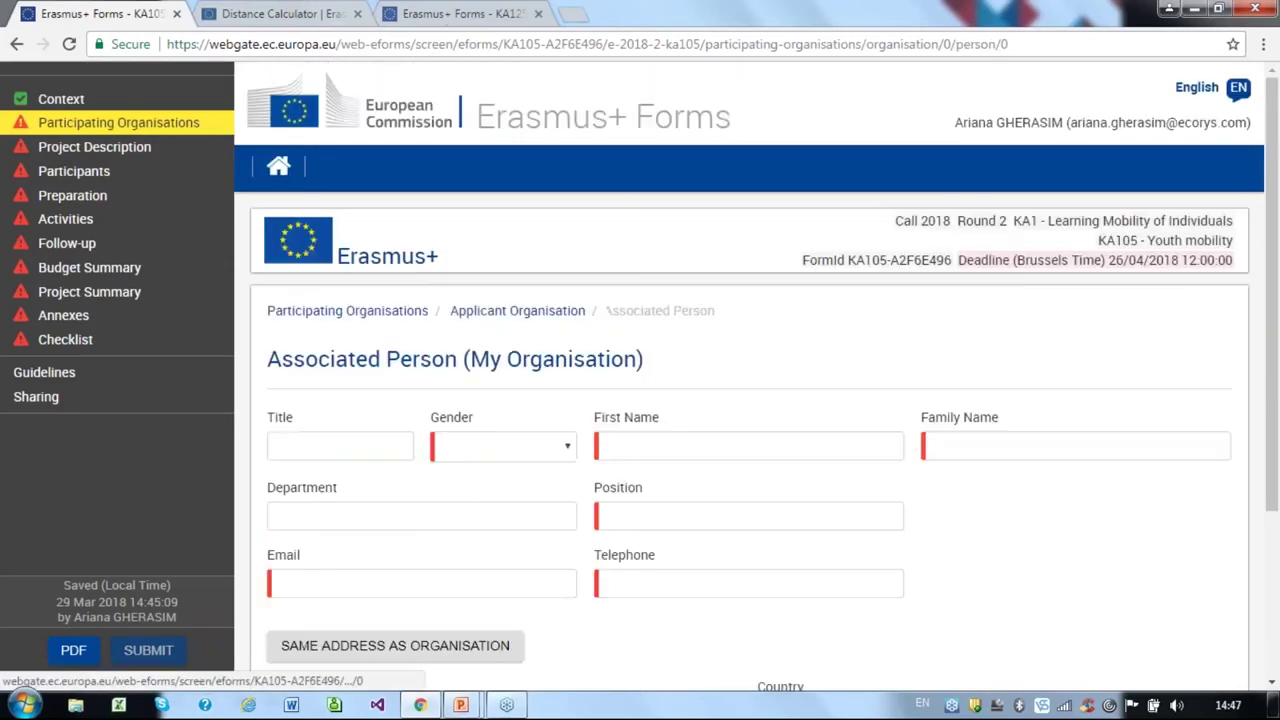
scroll(750, 400, down, 3)
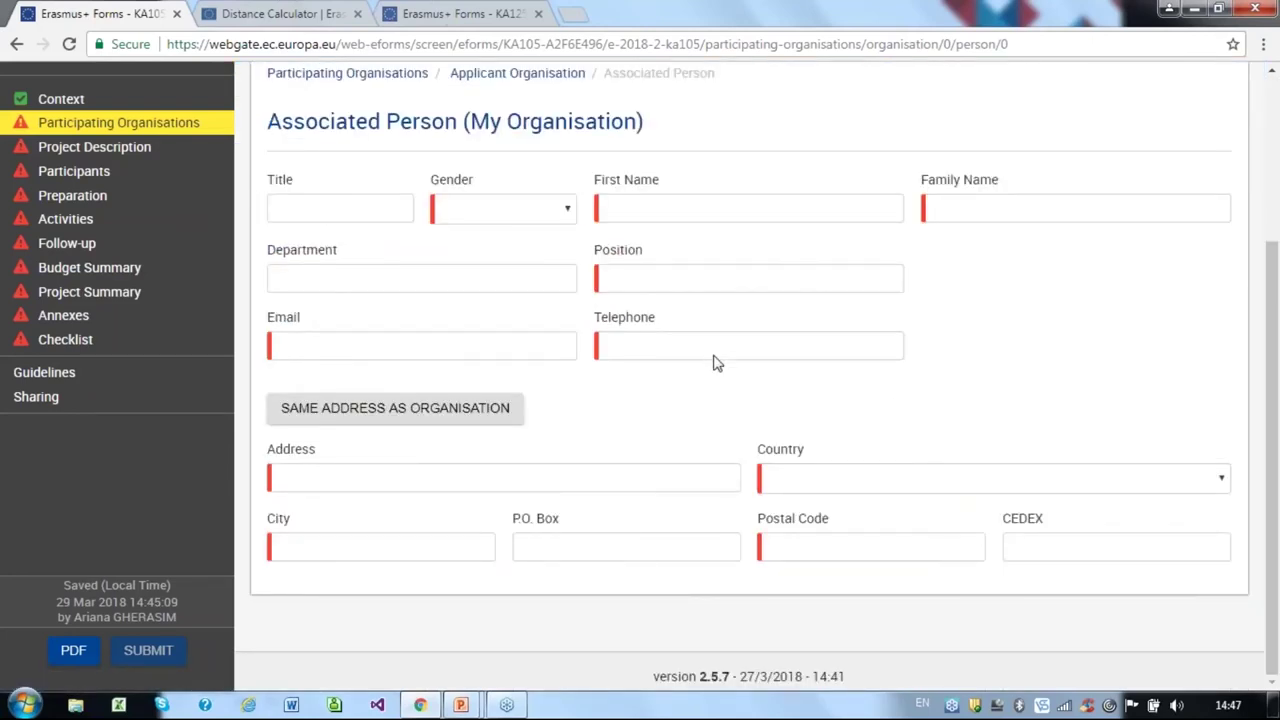
click(432, 414)
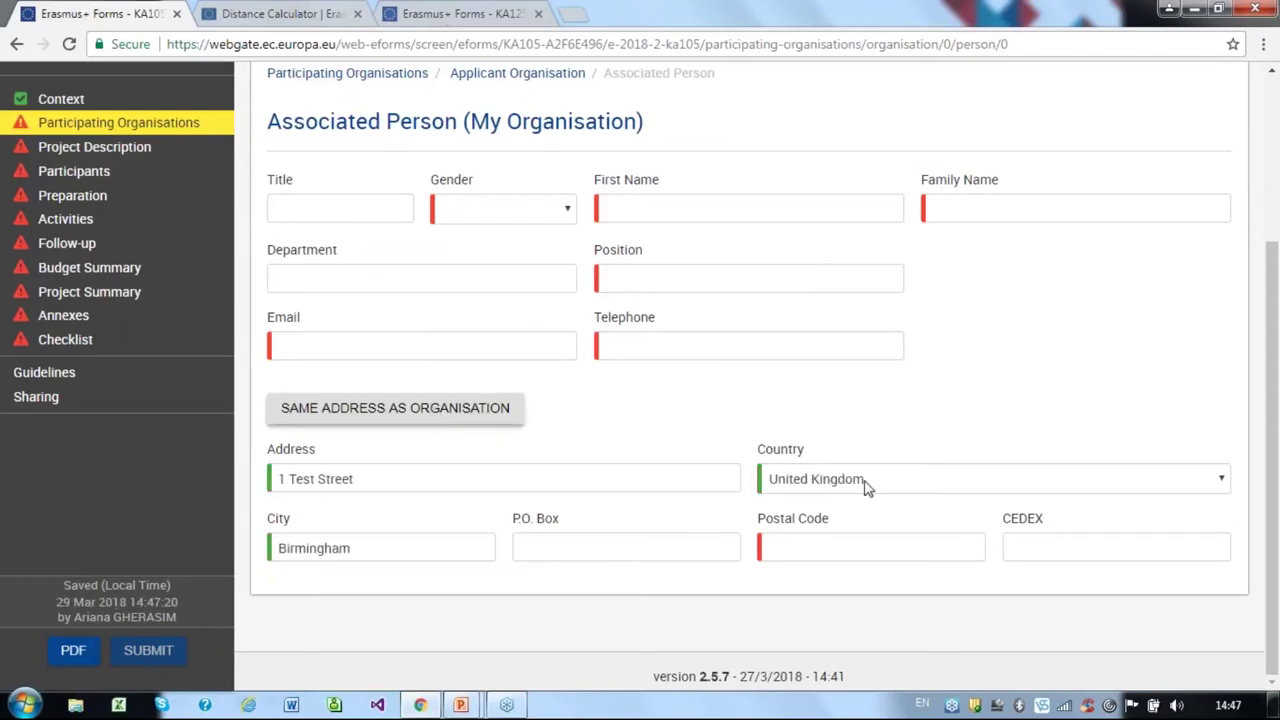
scroll(868, 486, up, 3)
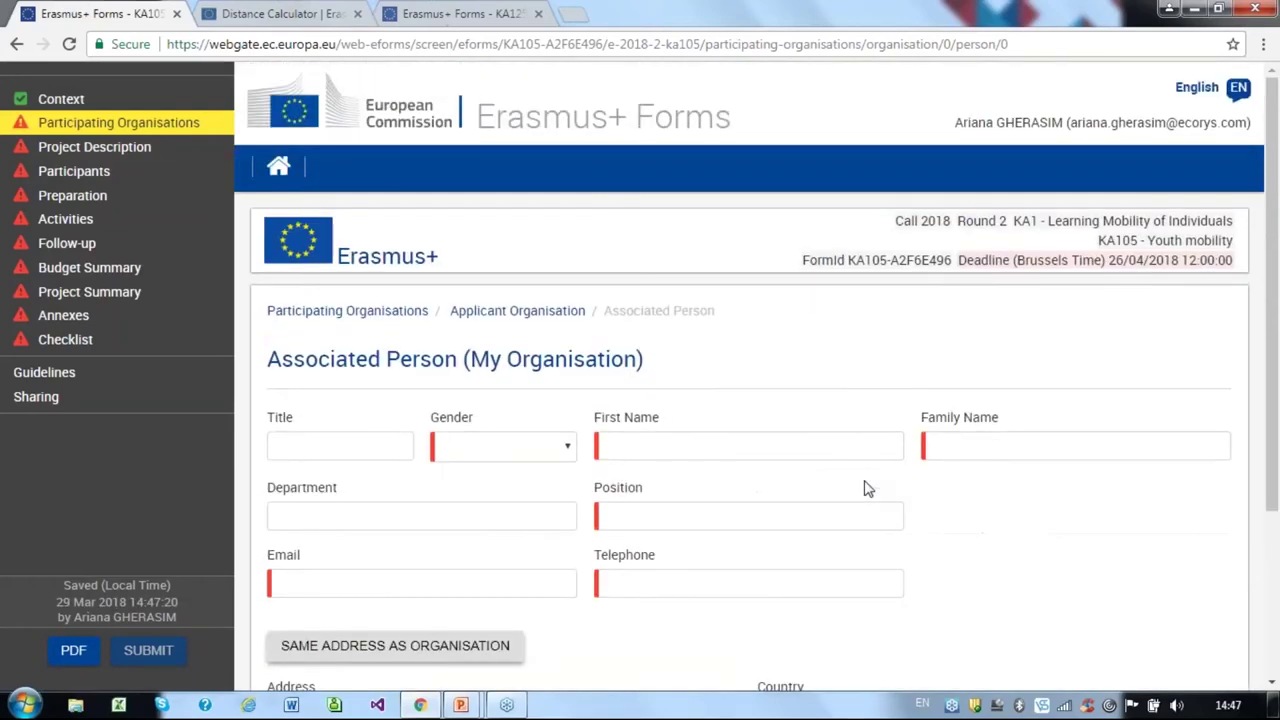
click(514, 466)
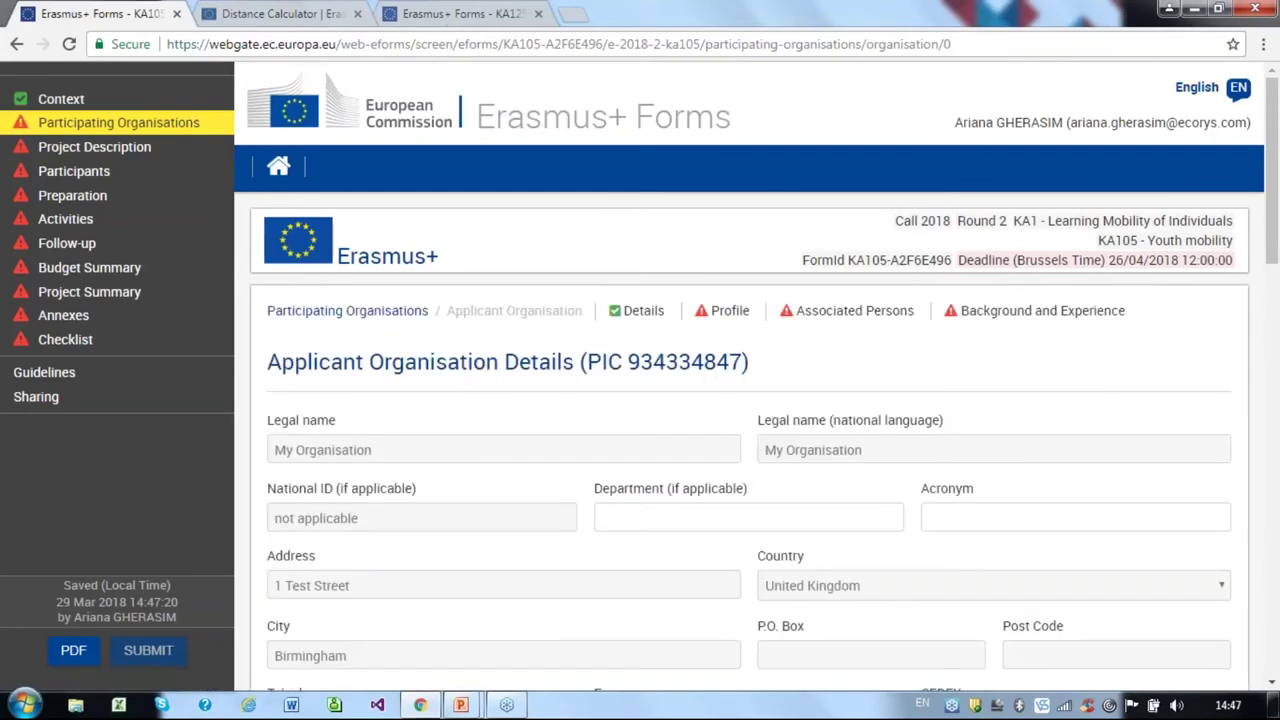
scroll(750, 400, down, 6)
scroll(750, 400, down, 1)
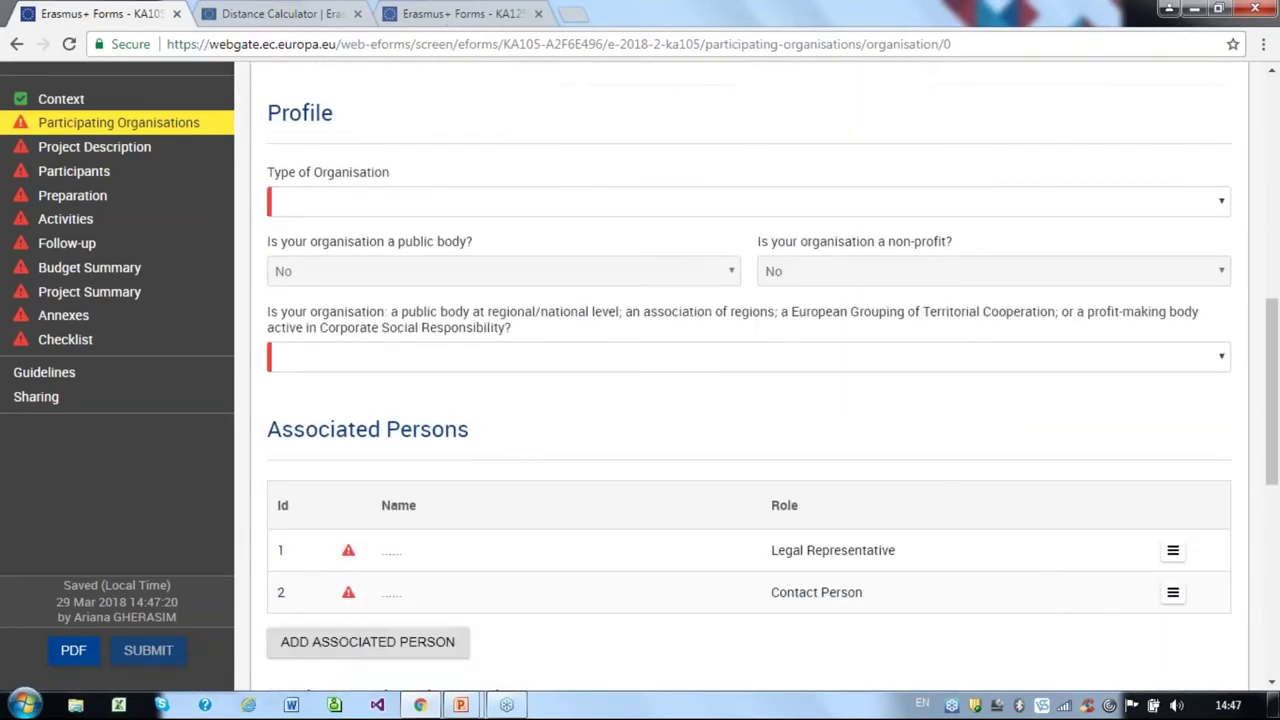
scroll(750, 400, up, 7)
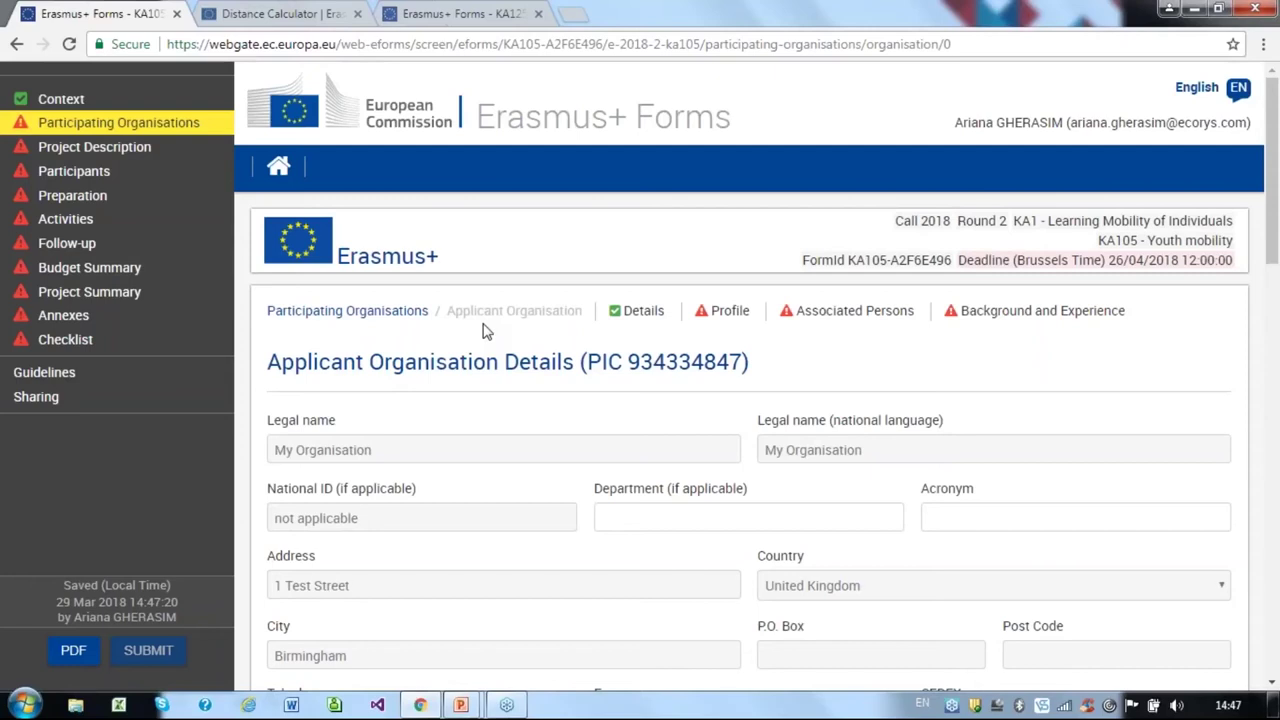
scroll(520, 411, down, 8)
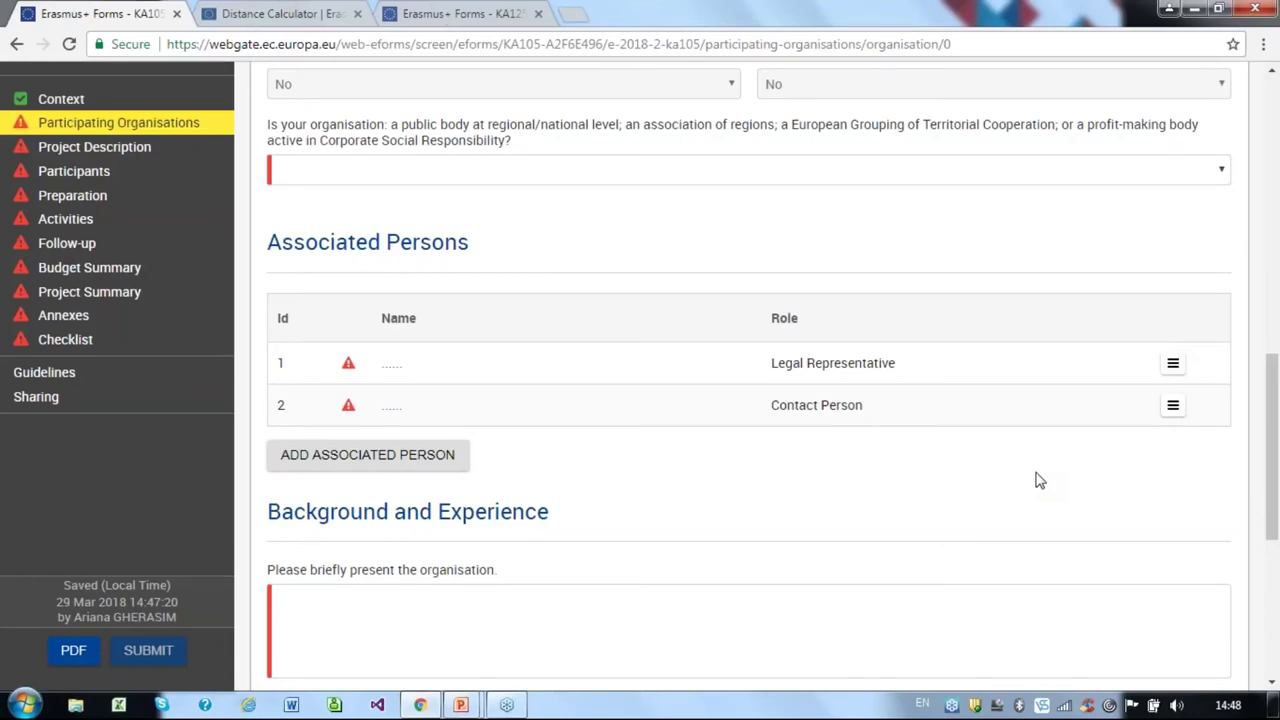
click(391, 458)
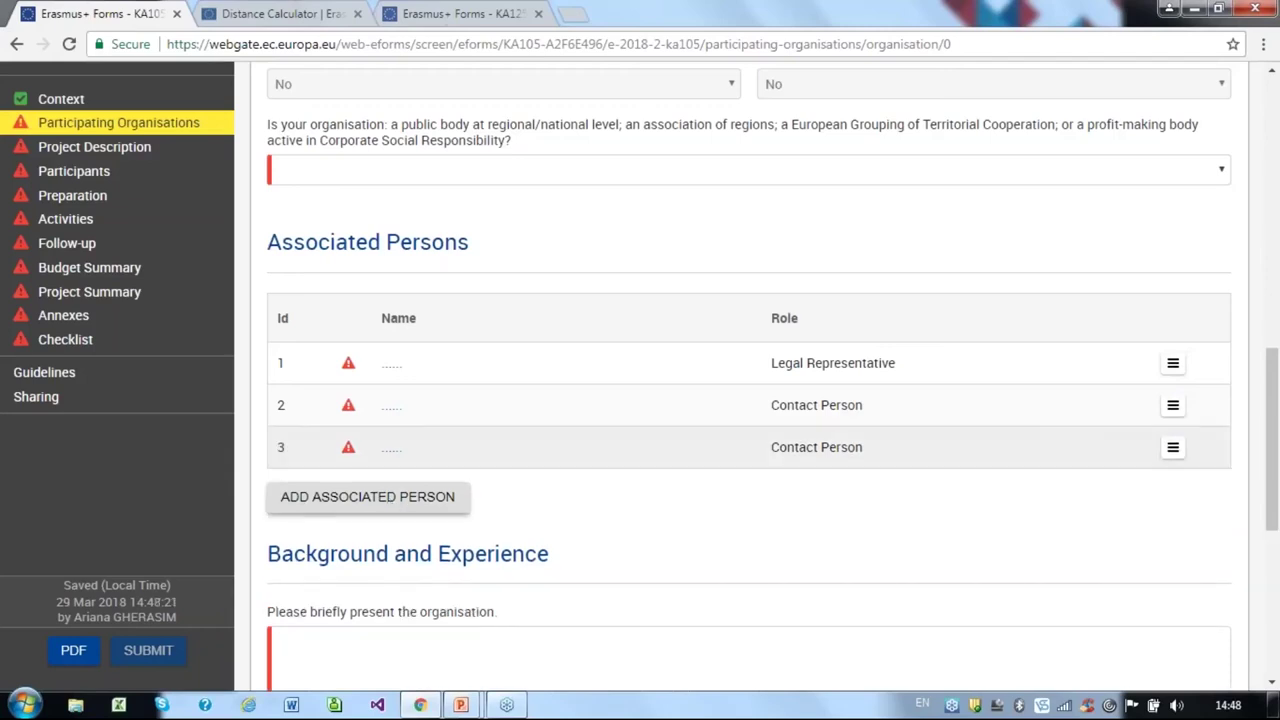
click(1178, 450)
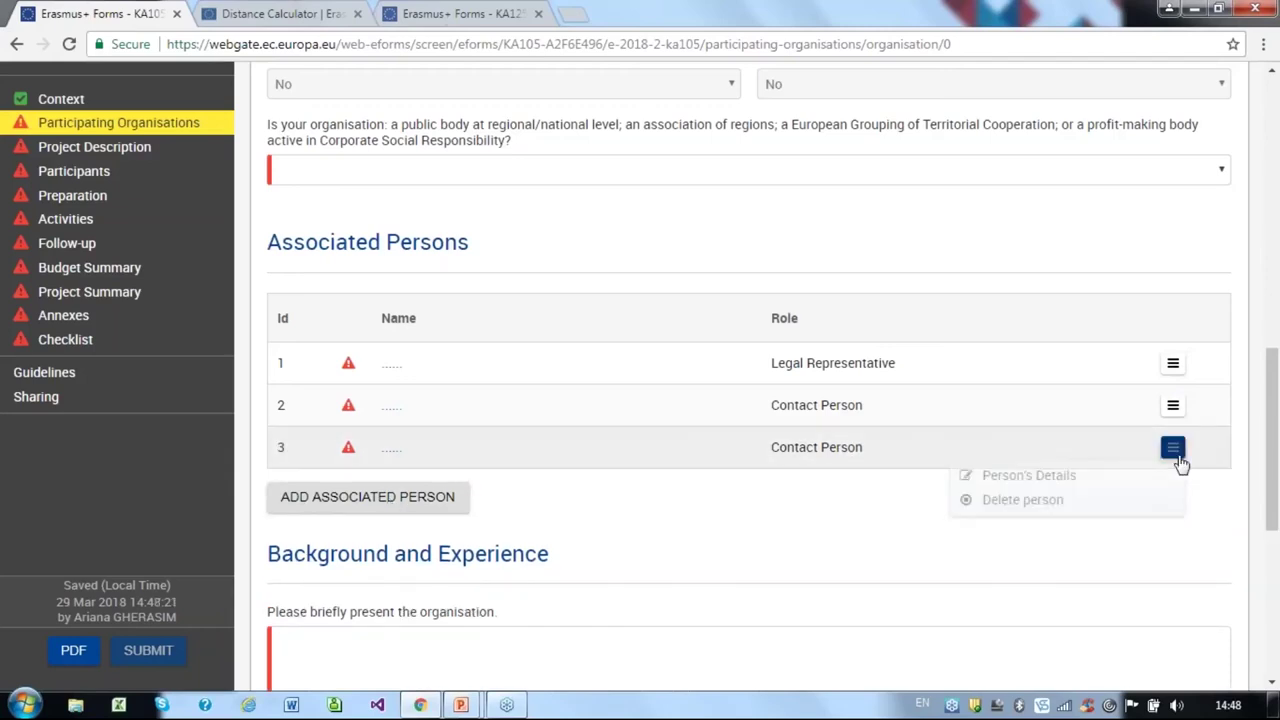
click(1070, 500)
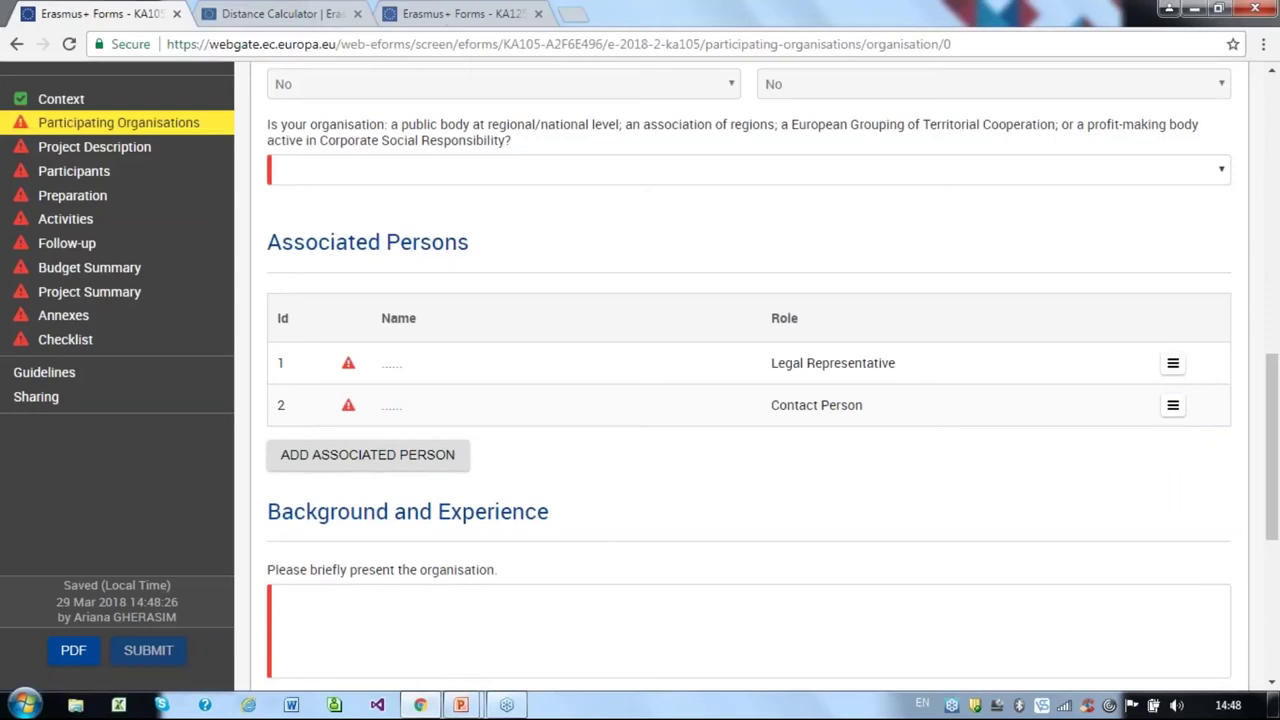
scroll(748, 380, down, 4)
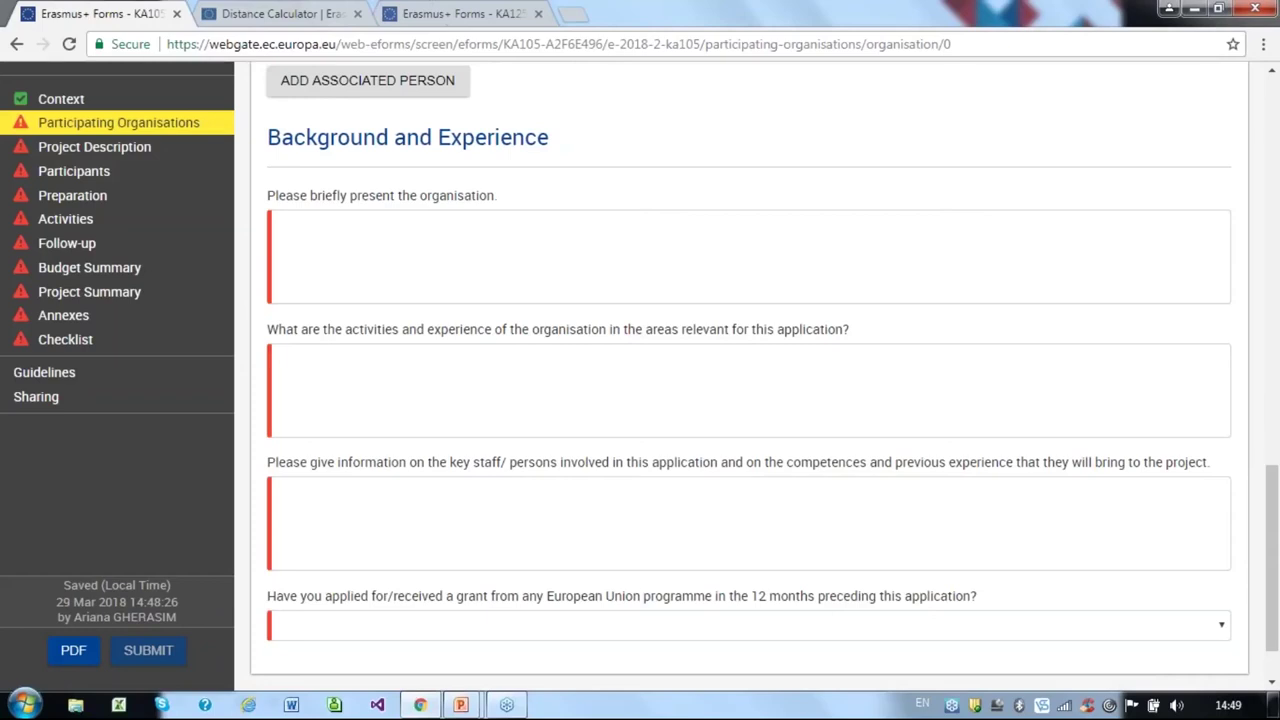
scroll(1189, 523, down, 1)
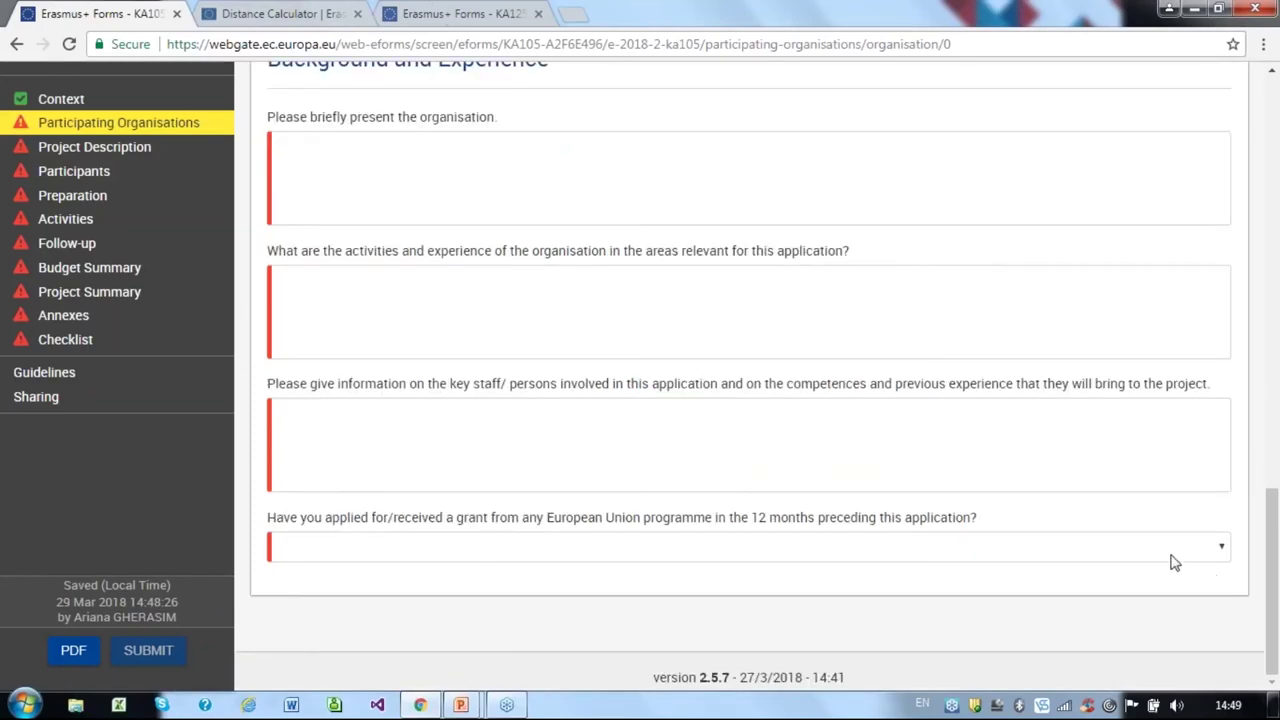
- Answer Yes to the previous EU grant question and trim the grant list to one empty row
click(1228, 552)
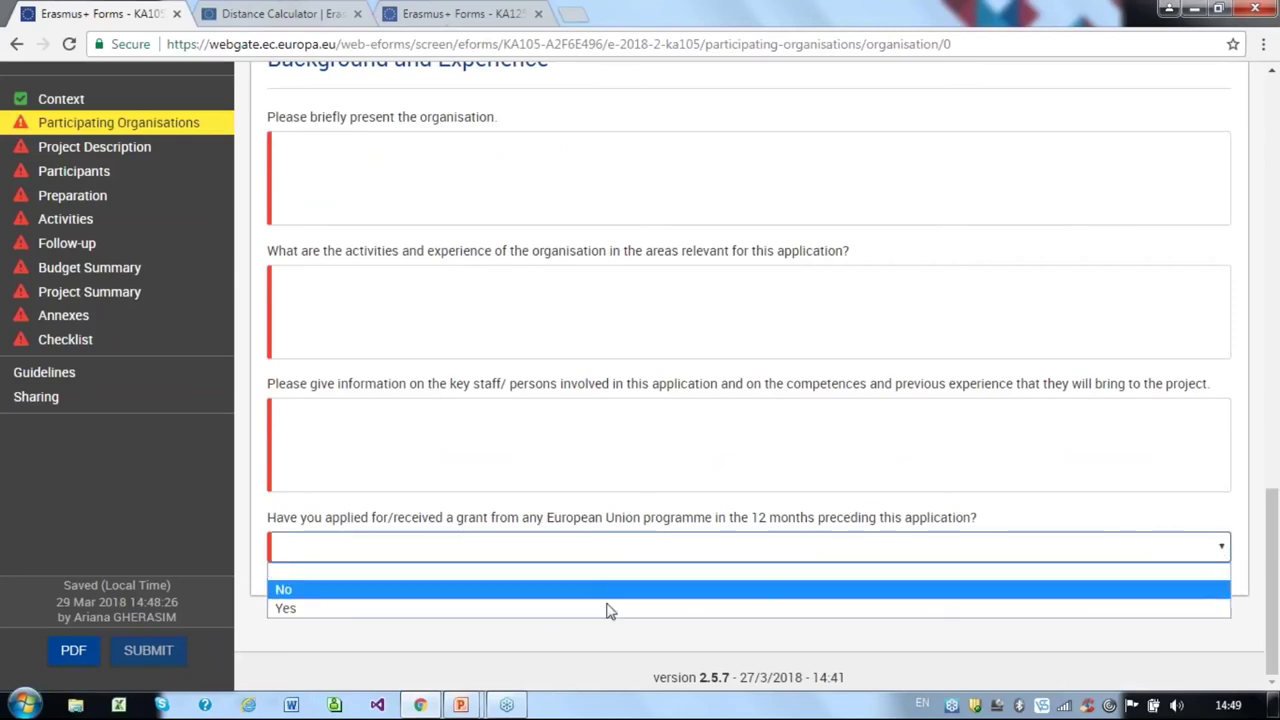
click(600, 613)
scroll(655, 571, down, 2)
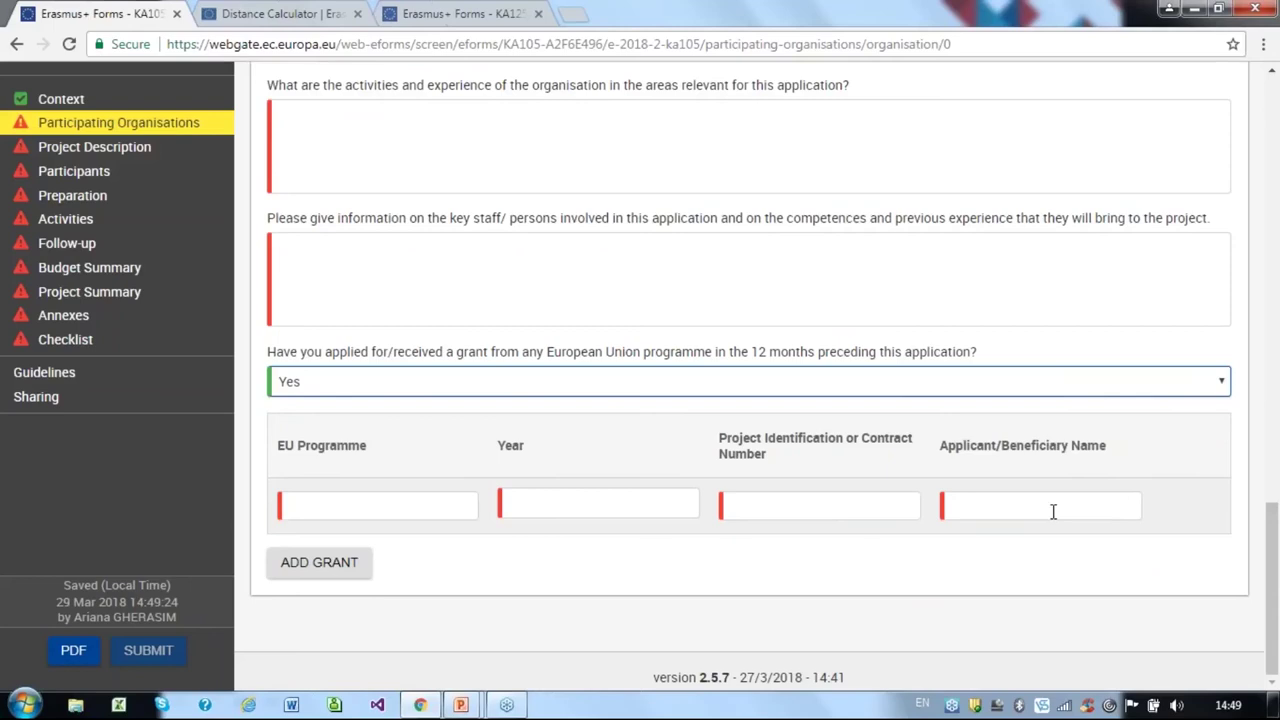
click(335, 565)
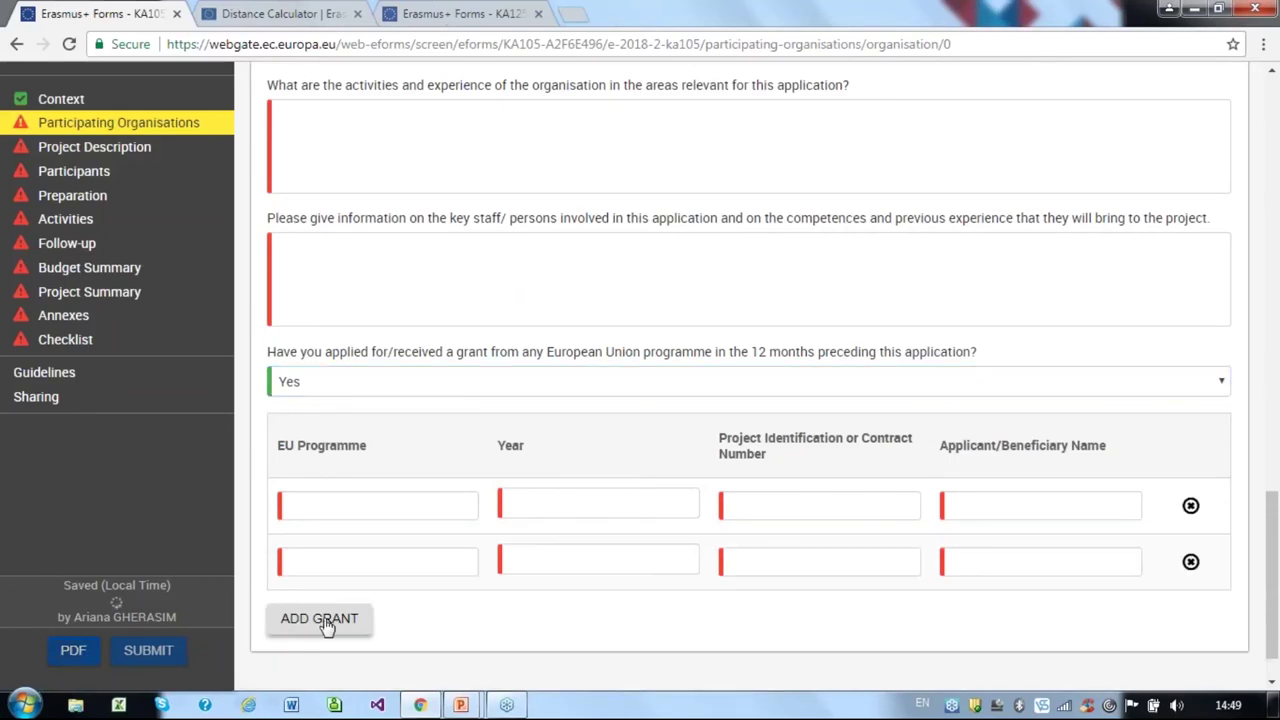
click(325, 622)
click(1190, 506)
click(1190, 506)
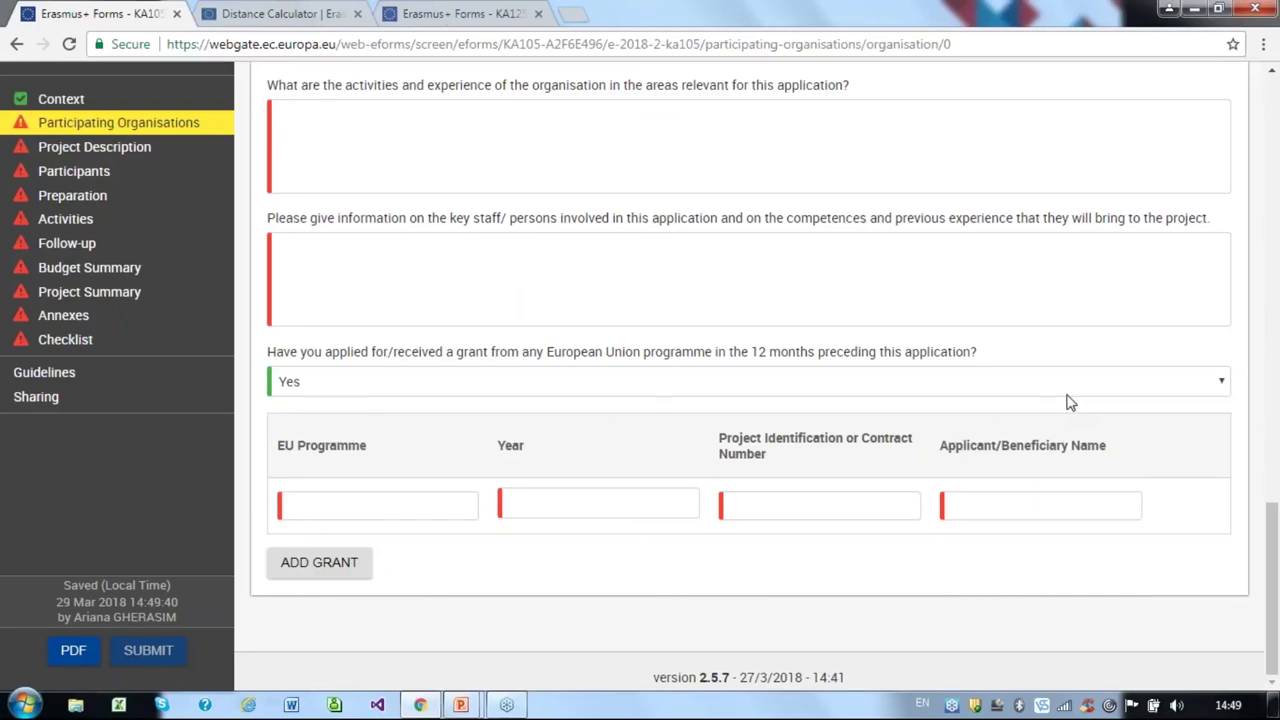
- Back on Participating Organisations, enter partner PIC 947080938 in row 1
scroll(643, 229, up, 10)
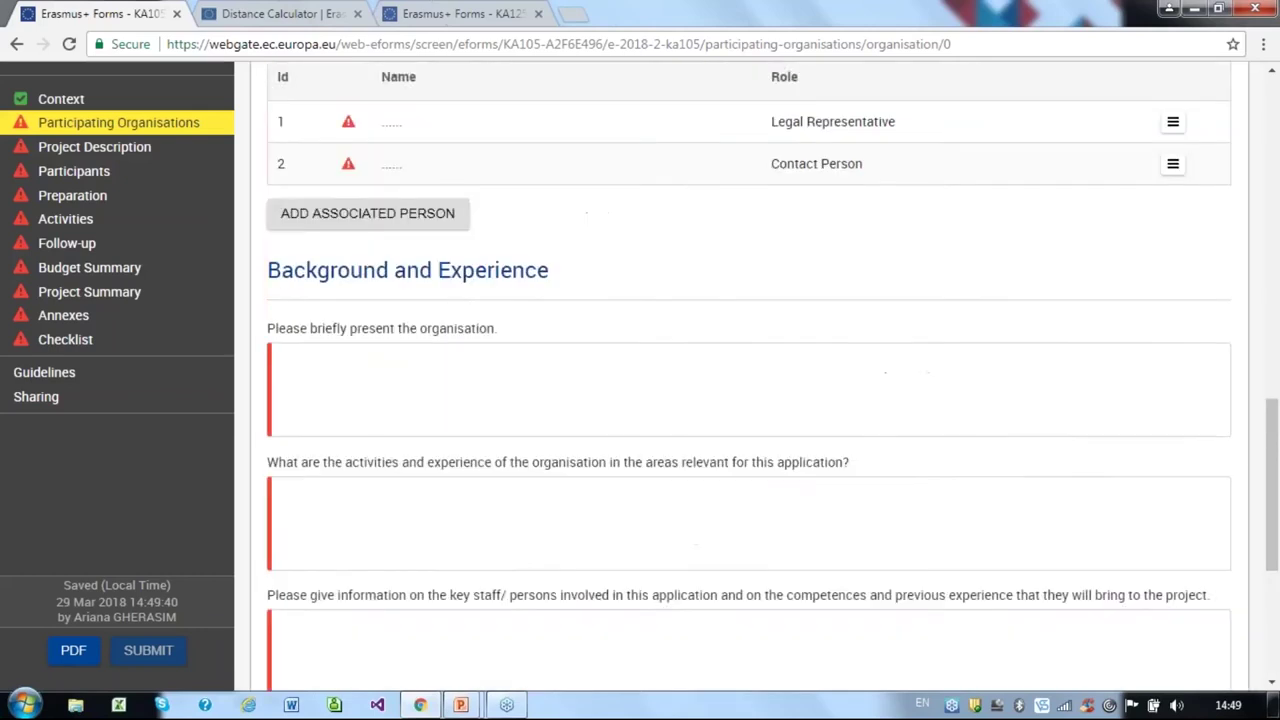
scroll(643, 229, up, 5)
click(343, 380)
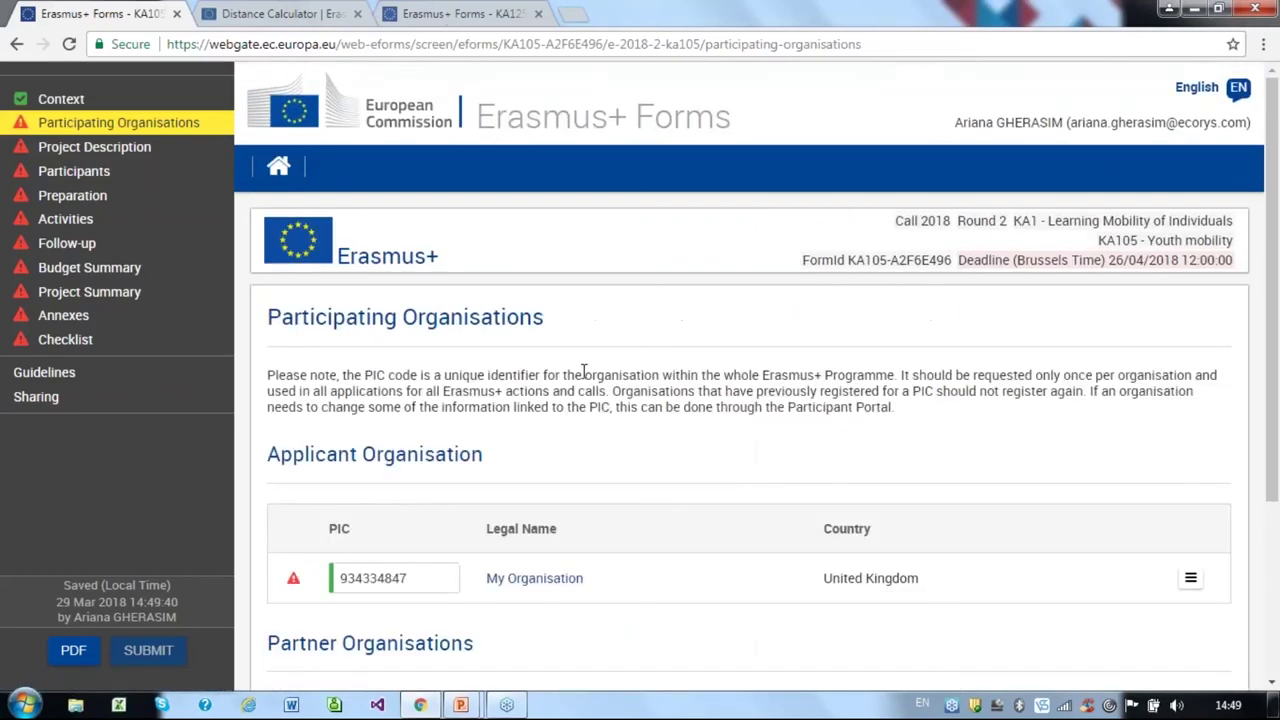
scroll(591, 372, down, 1)
scroll(591, 372, down, 2)
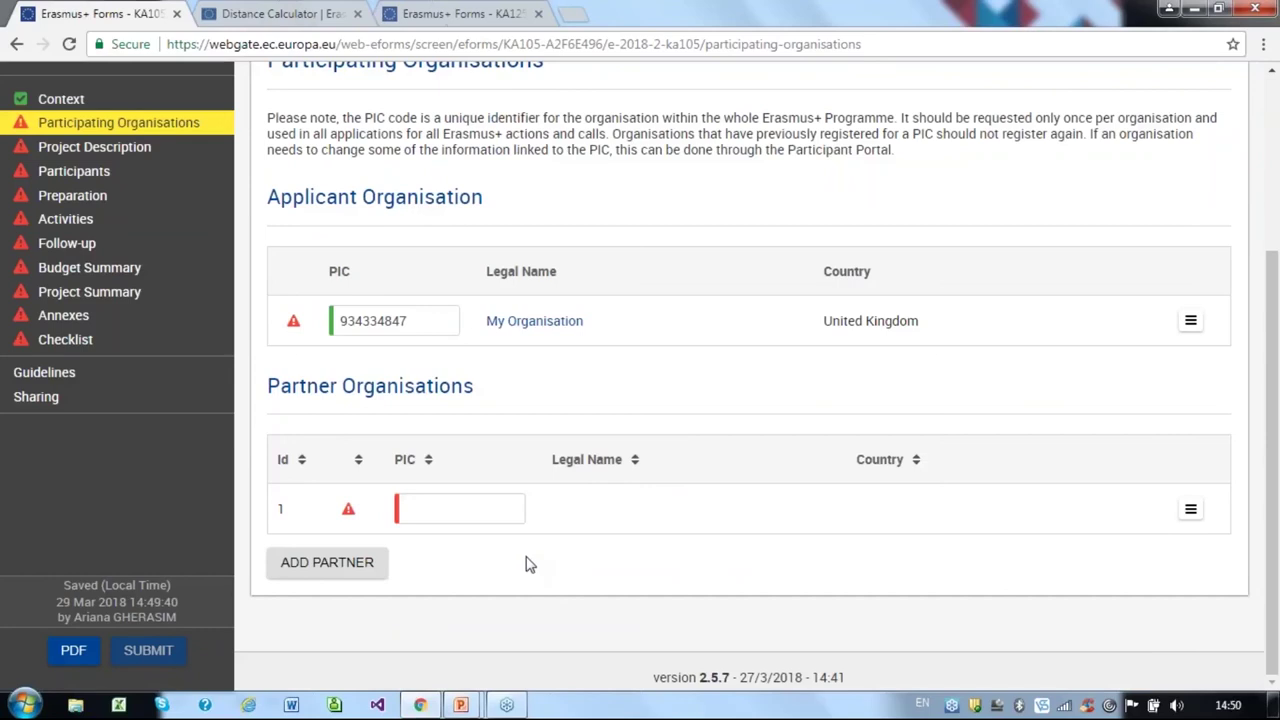
click(451, 512)
text(94)
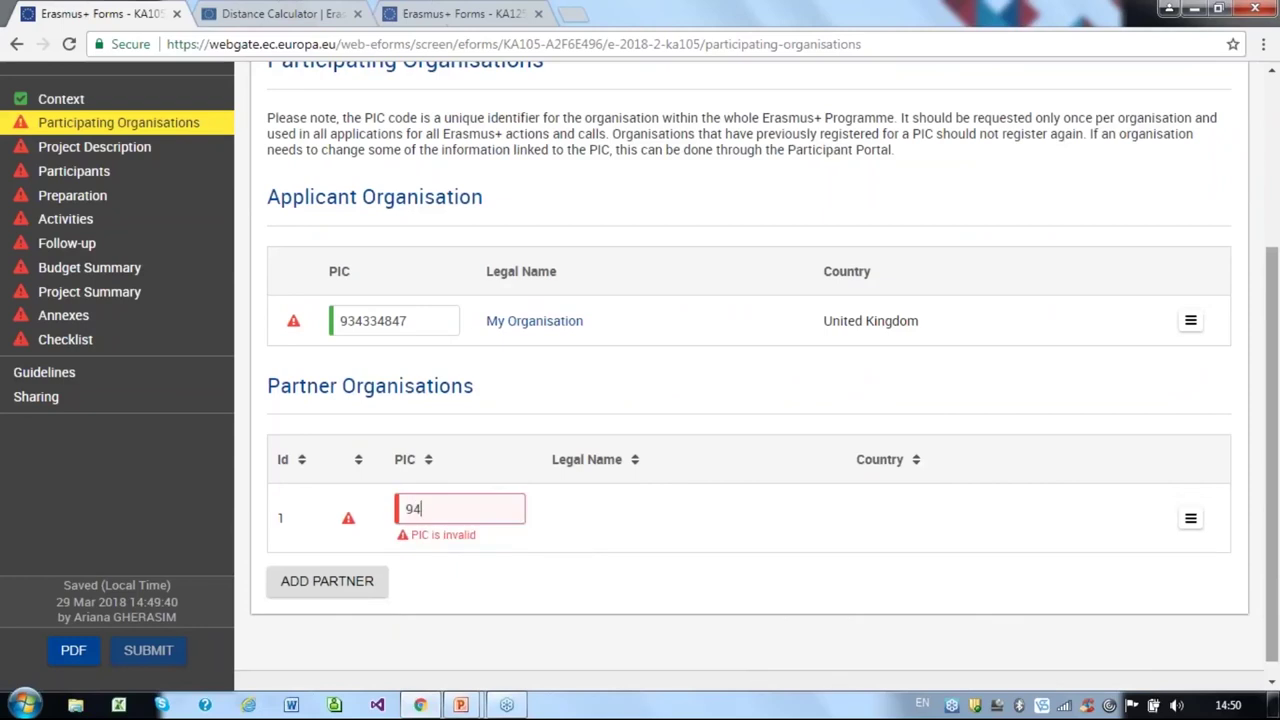
text(7080938)
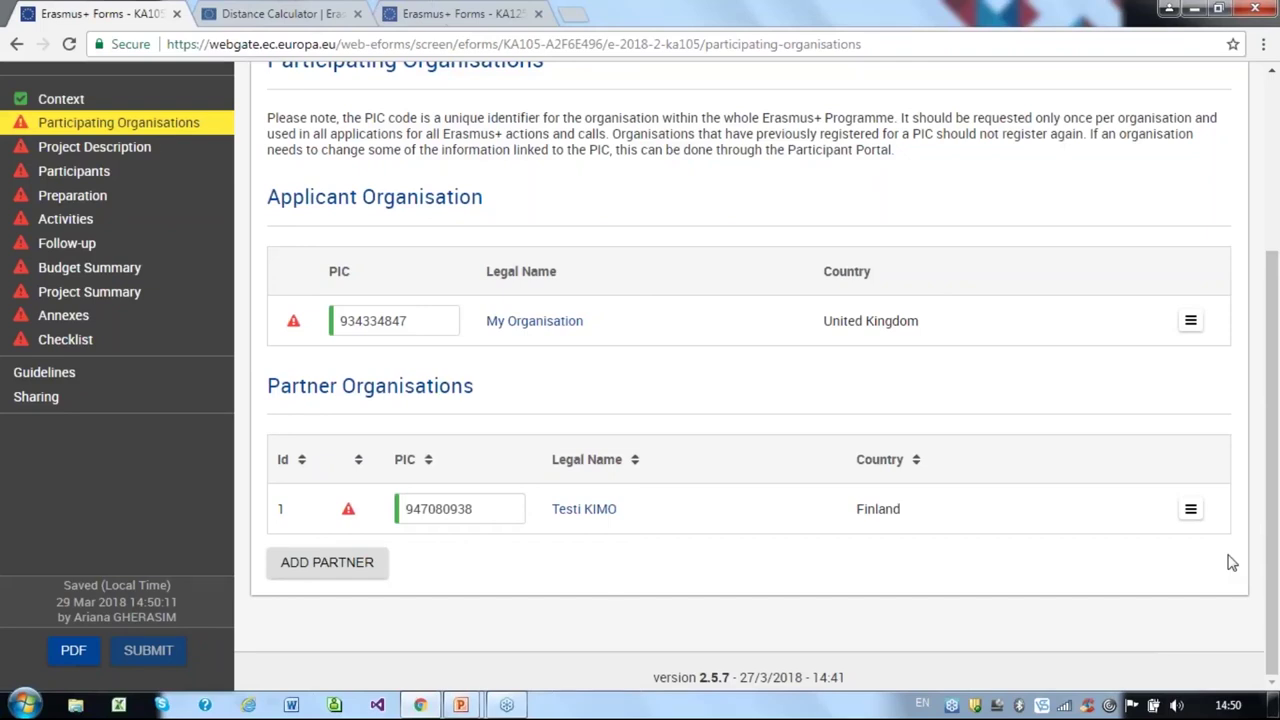
click(1190, 509)
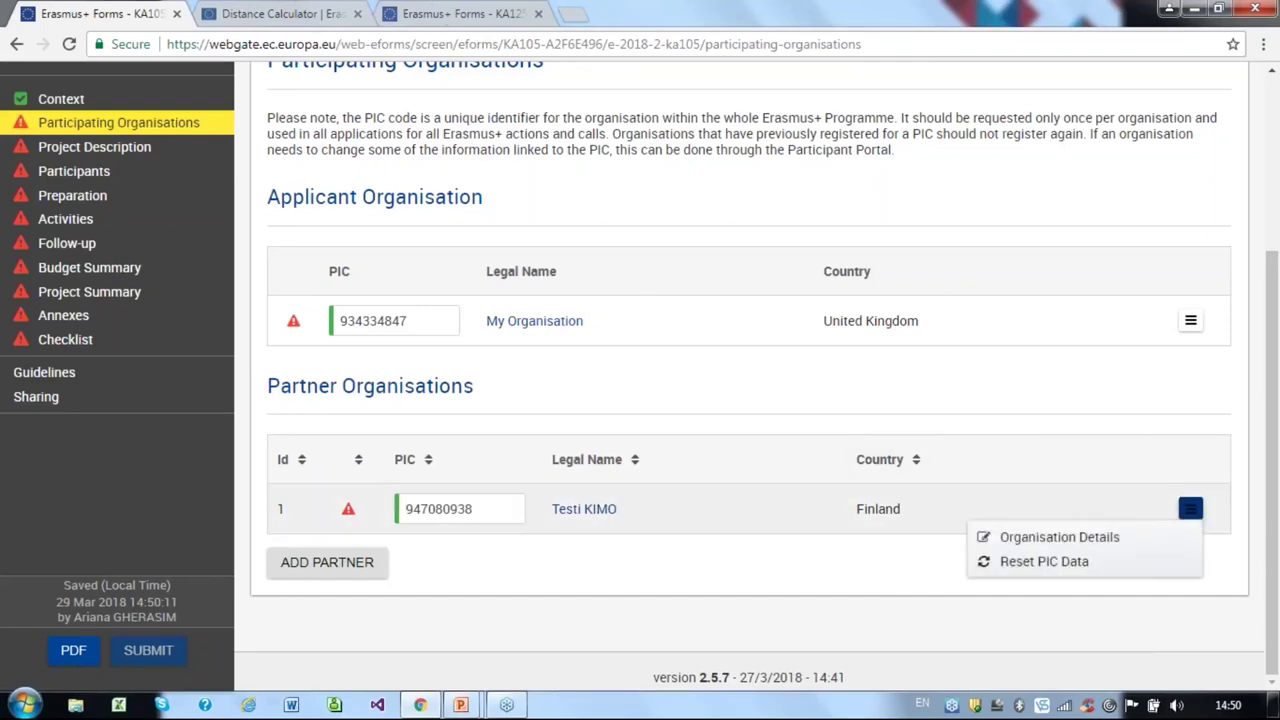
click(1057, 537)
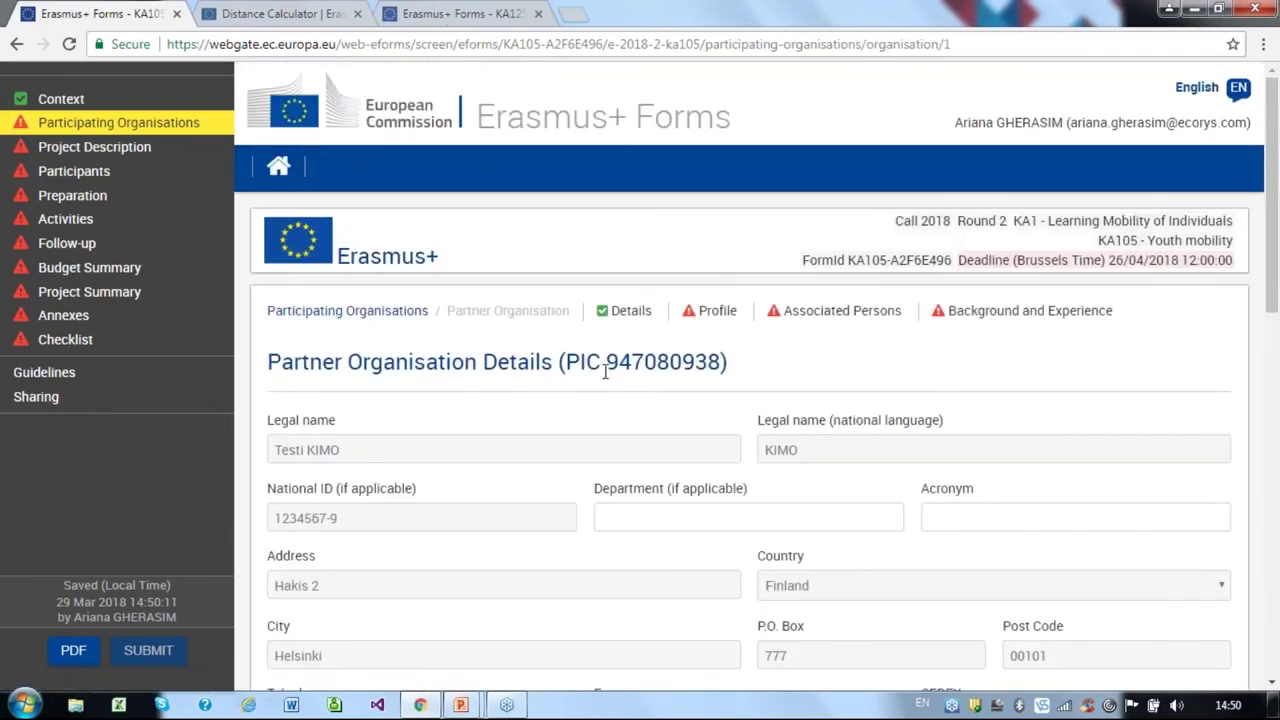
scroll(605, 372, down, 8)
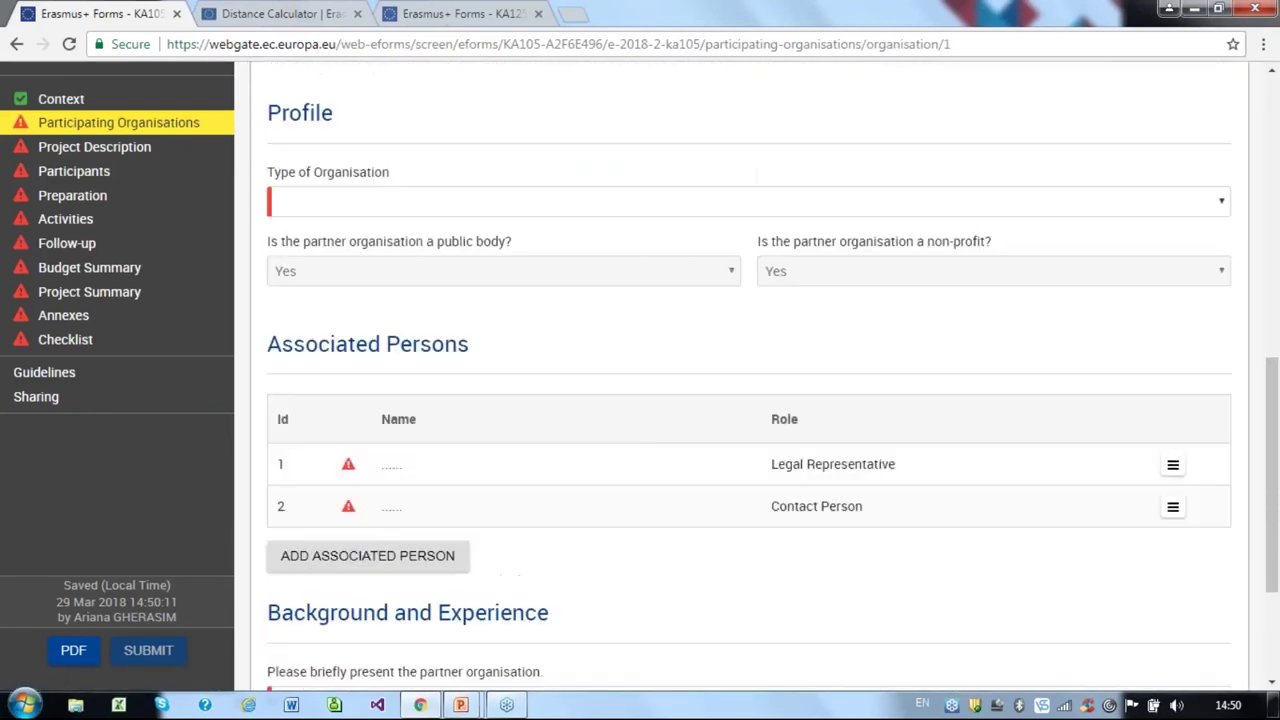
scroll(615, 375, down, 3)
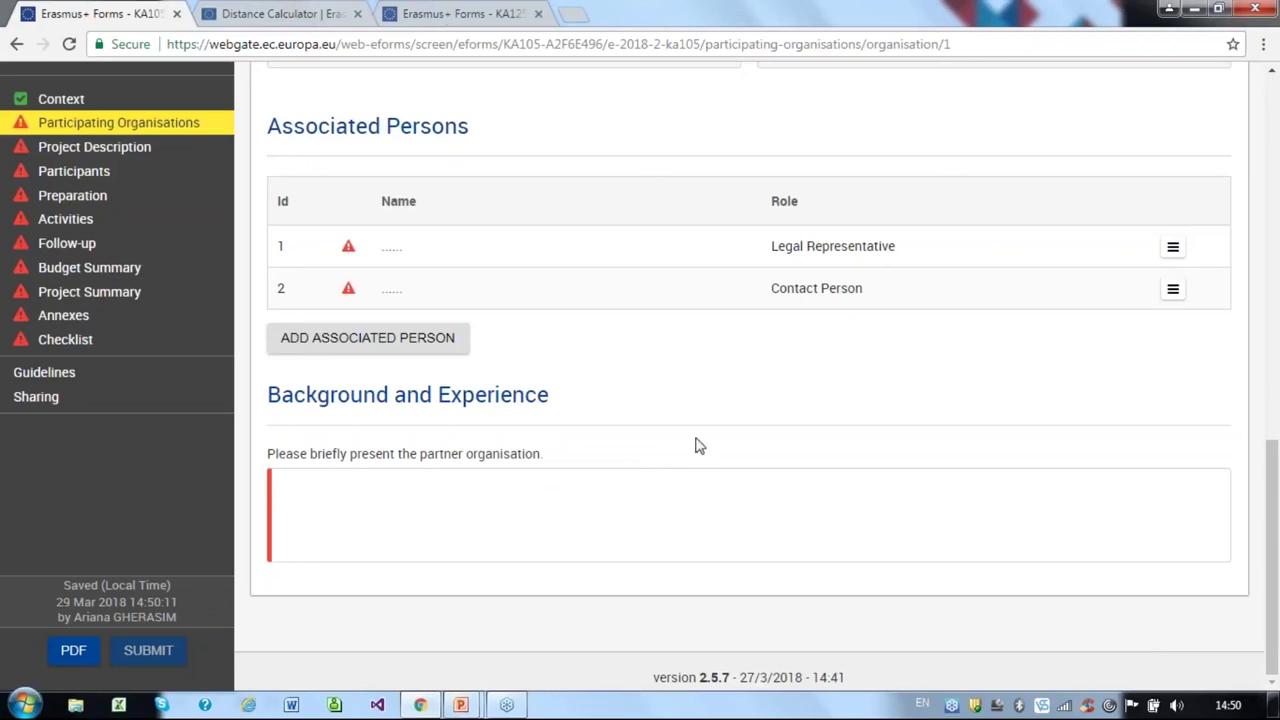
scroll(697, 437, up, 10)
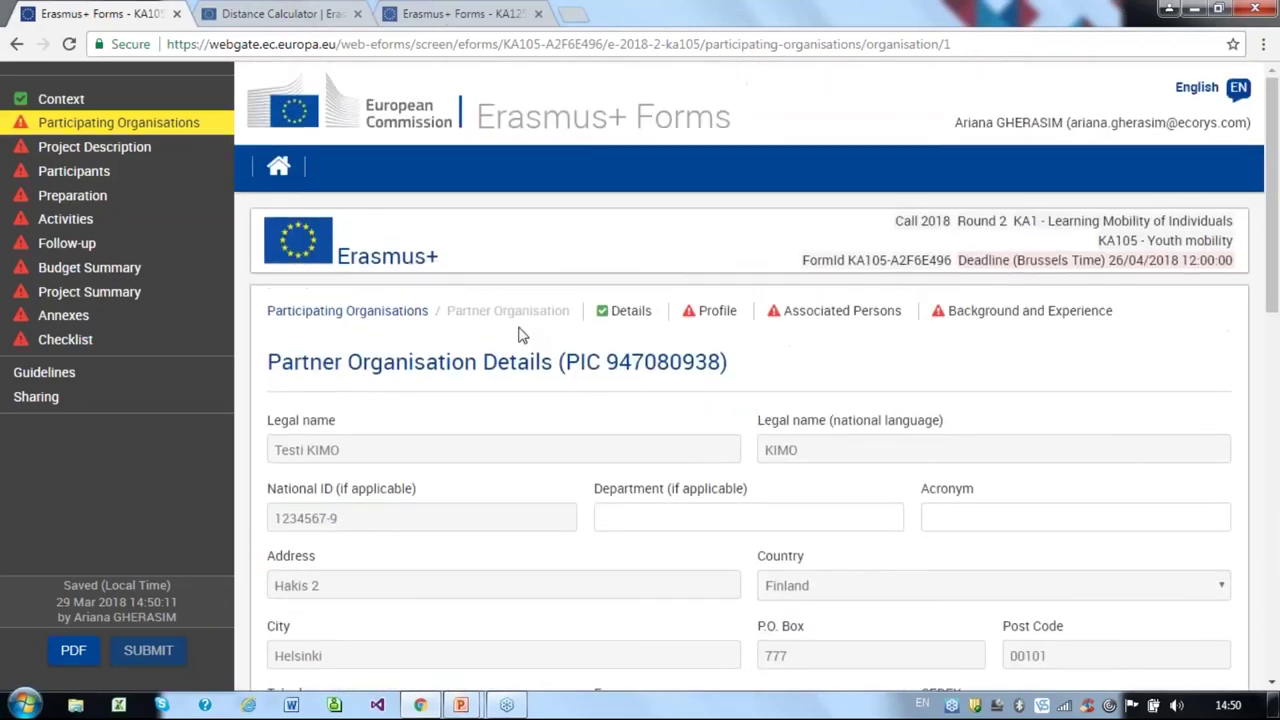
click(399, 318)
scroll(884, 477, down, 2)
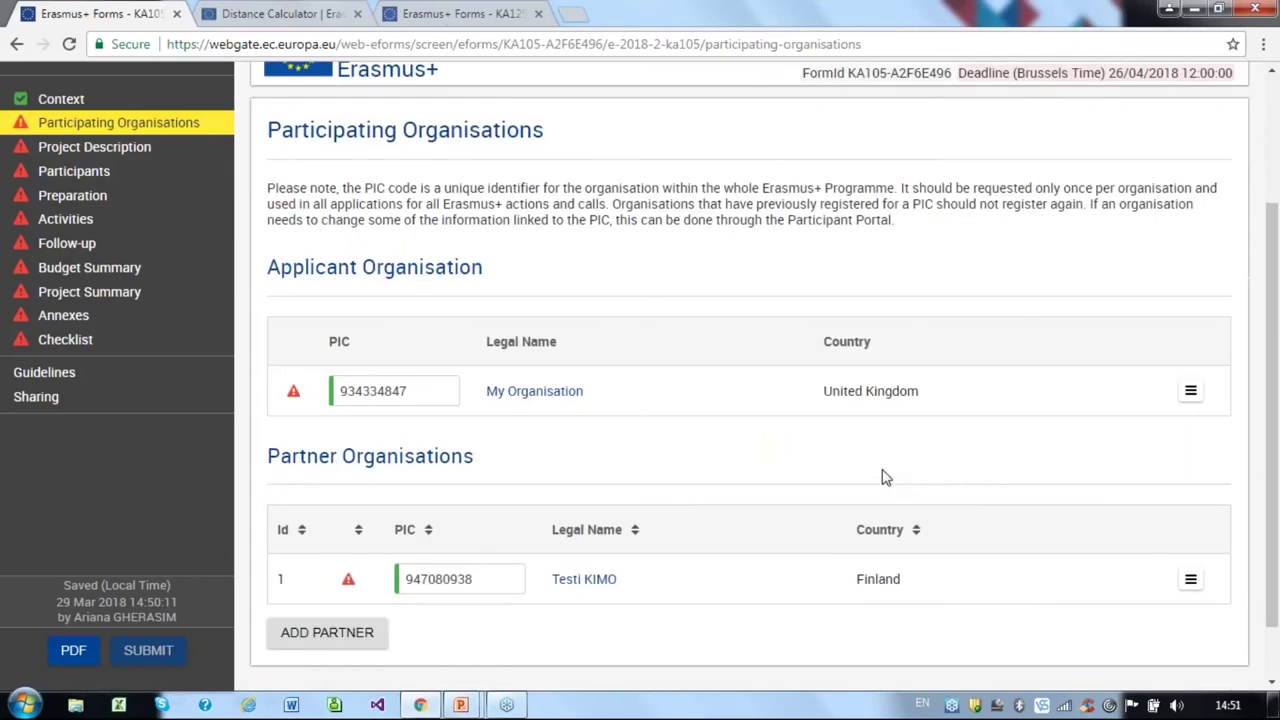